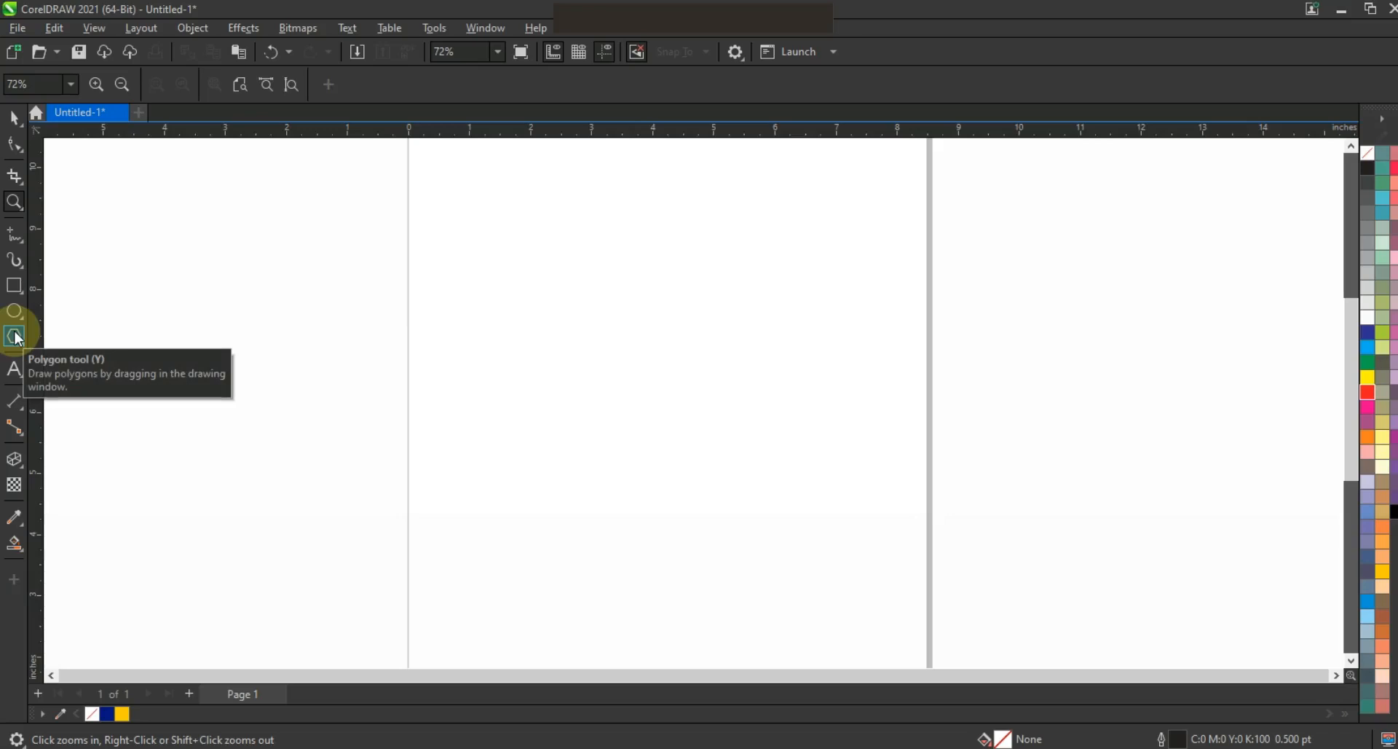
Draw a six-sided polygon standing on a vertex, about 2.73 in wide and 3.15 in tall, rotated 120 degrees, in the page's upper half.
click(14, 337)
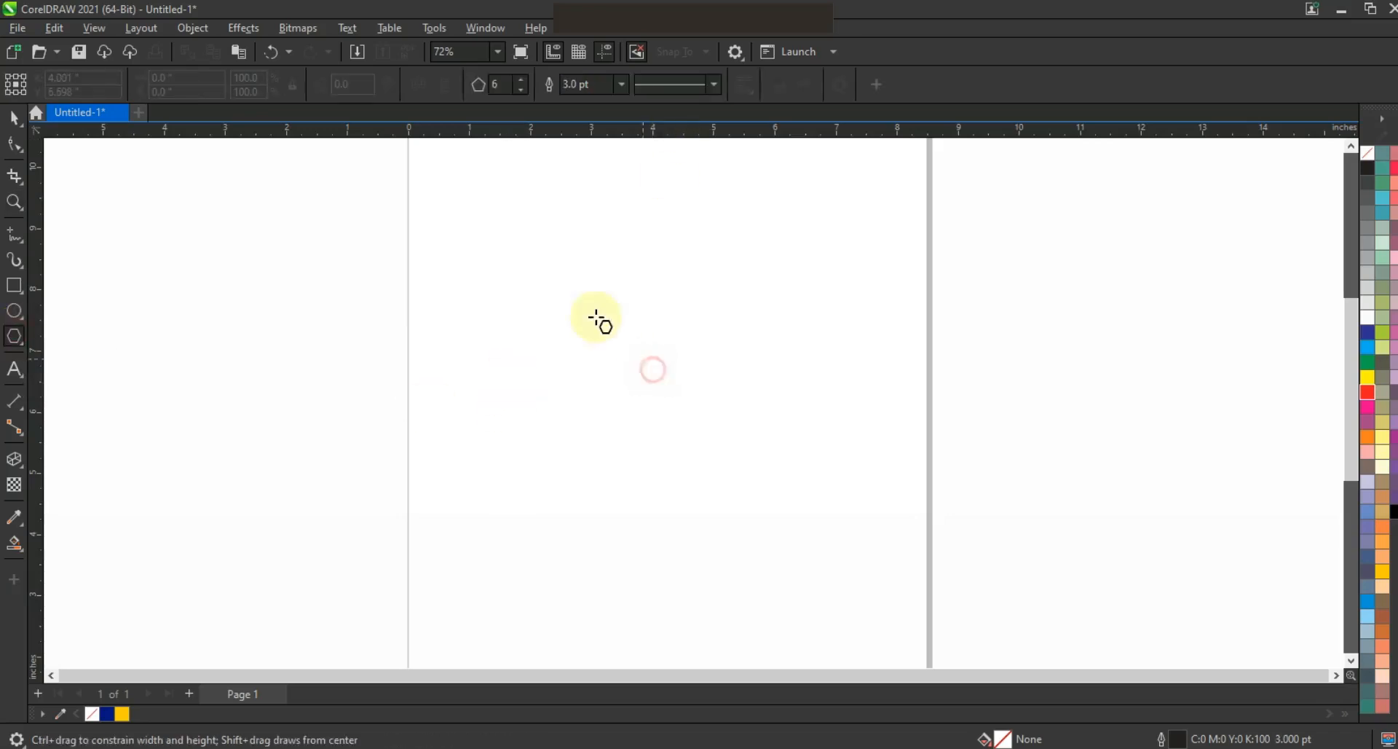
drag(591, 304, 638, 385)
click(16, 121)
click(616, 257)
drag(693, 213, 796, 350)
drag(624, 321, 681, 338)
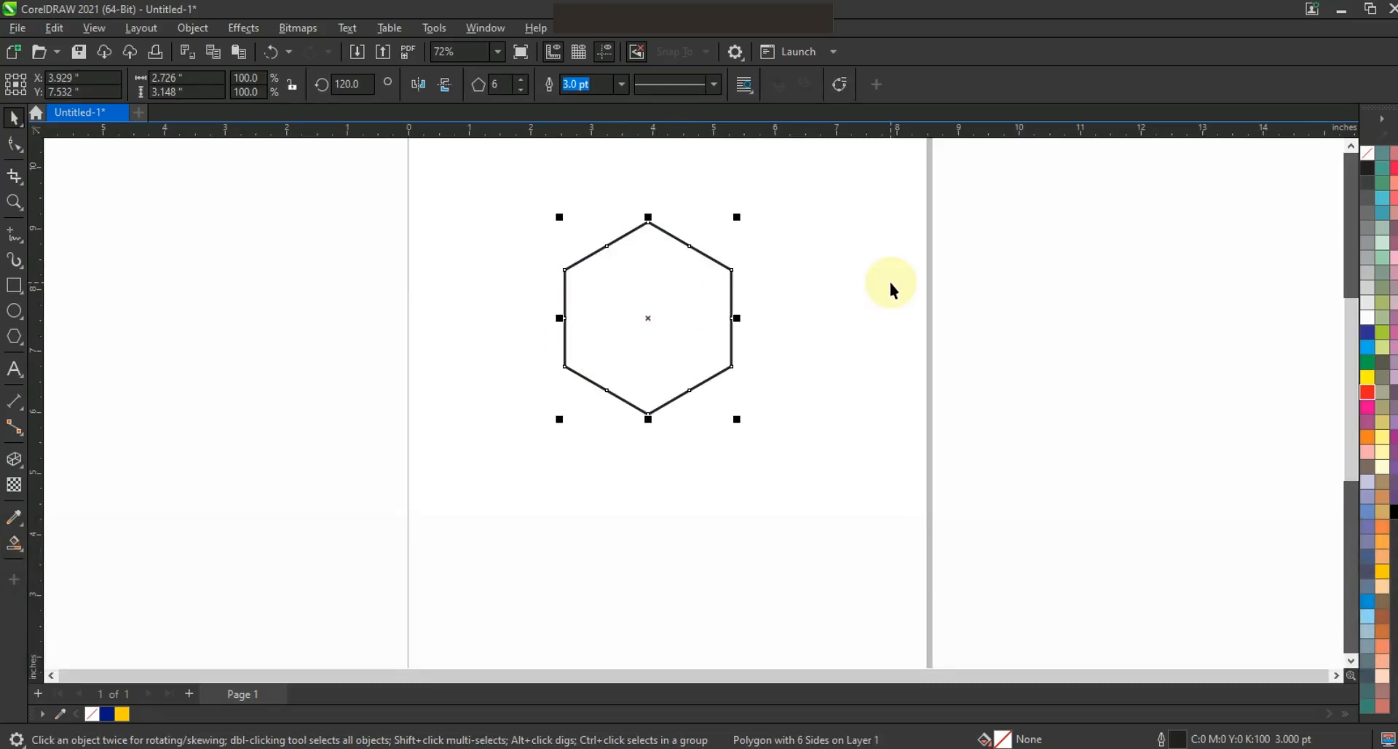
Skew the hexagon vertically so its right side shifts slightly upward while the left side stays in place.
click(668, 352)
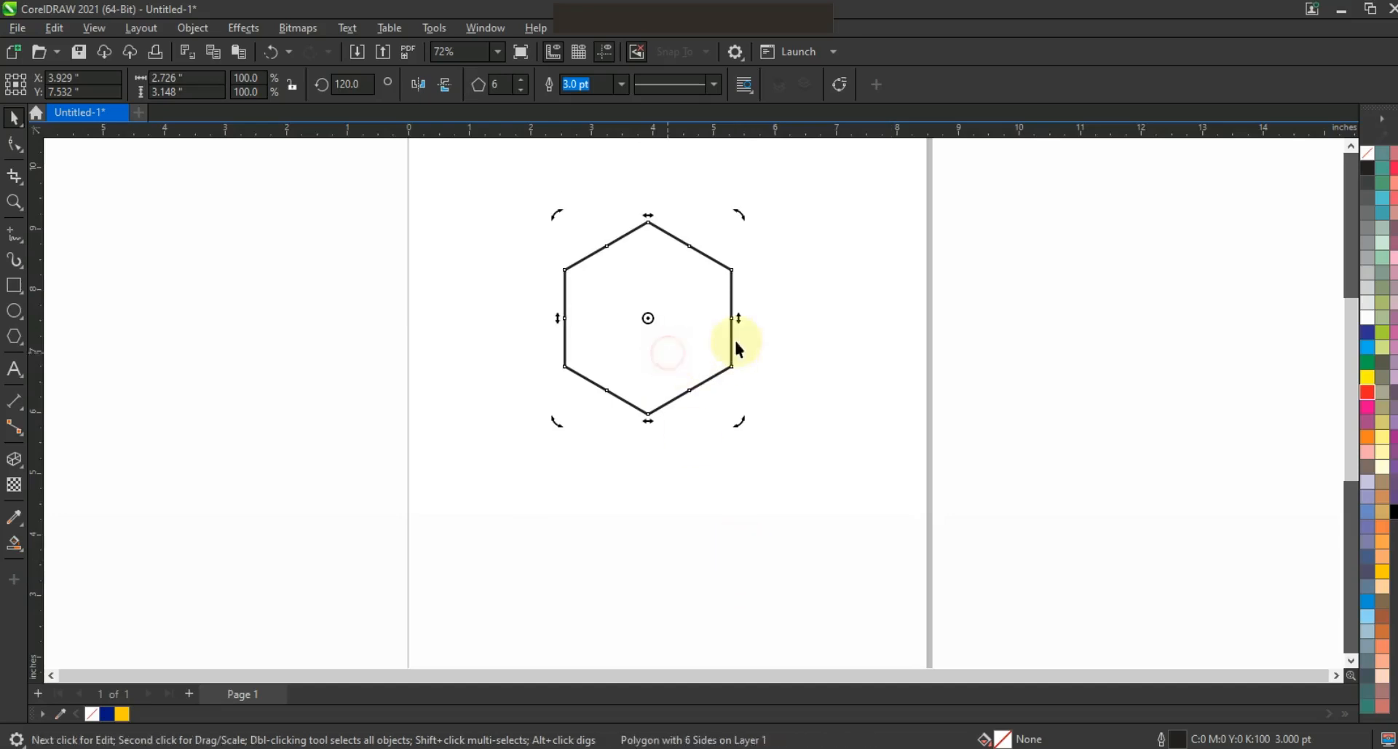
drag(741, 324, 739, 298)
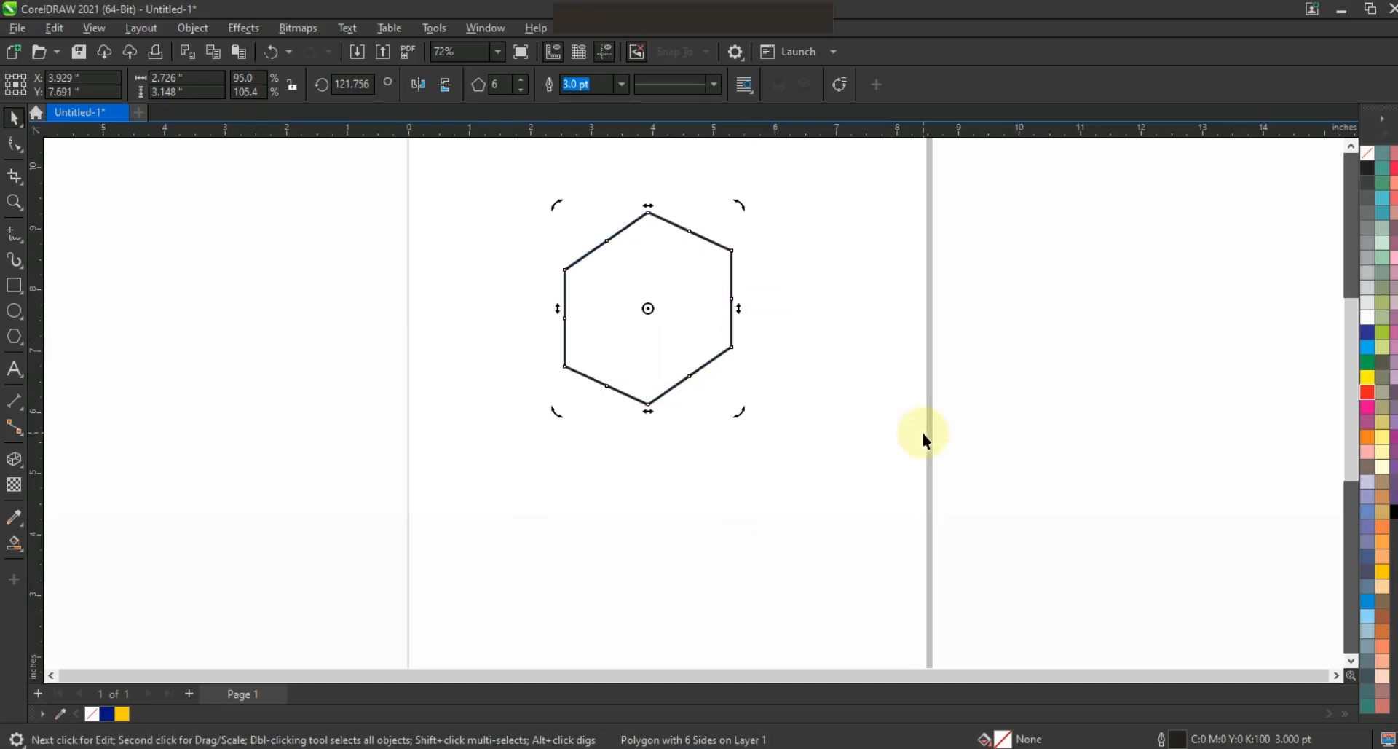
click(629, 317)
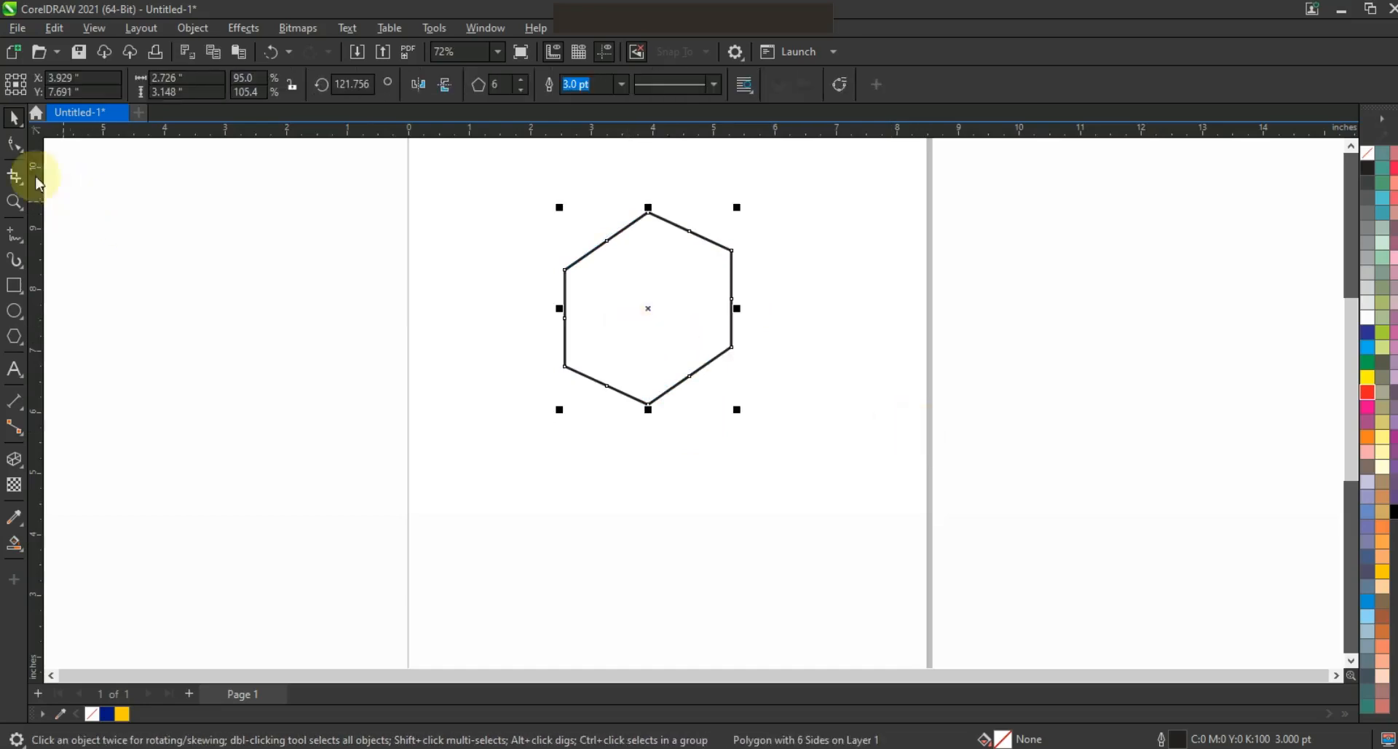
Convert the hexagon to curves and move its lower nodes straight down about 3.83 in to form a tall tower shape.
click(16, 145)
key(ctrl+q)
mouse_move(762, 424)
mouse_down()
mouse_move(528, 292)
mouse_move(732, 430)
mouse_up()
drag(648, 402, 647, 495)
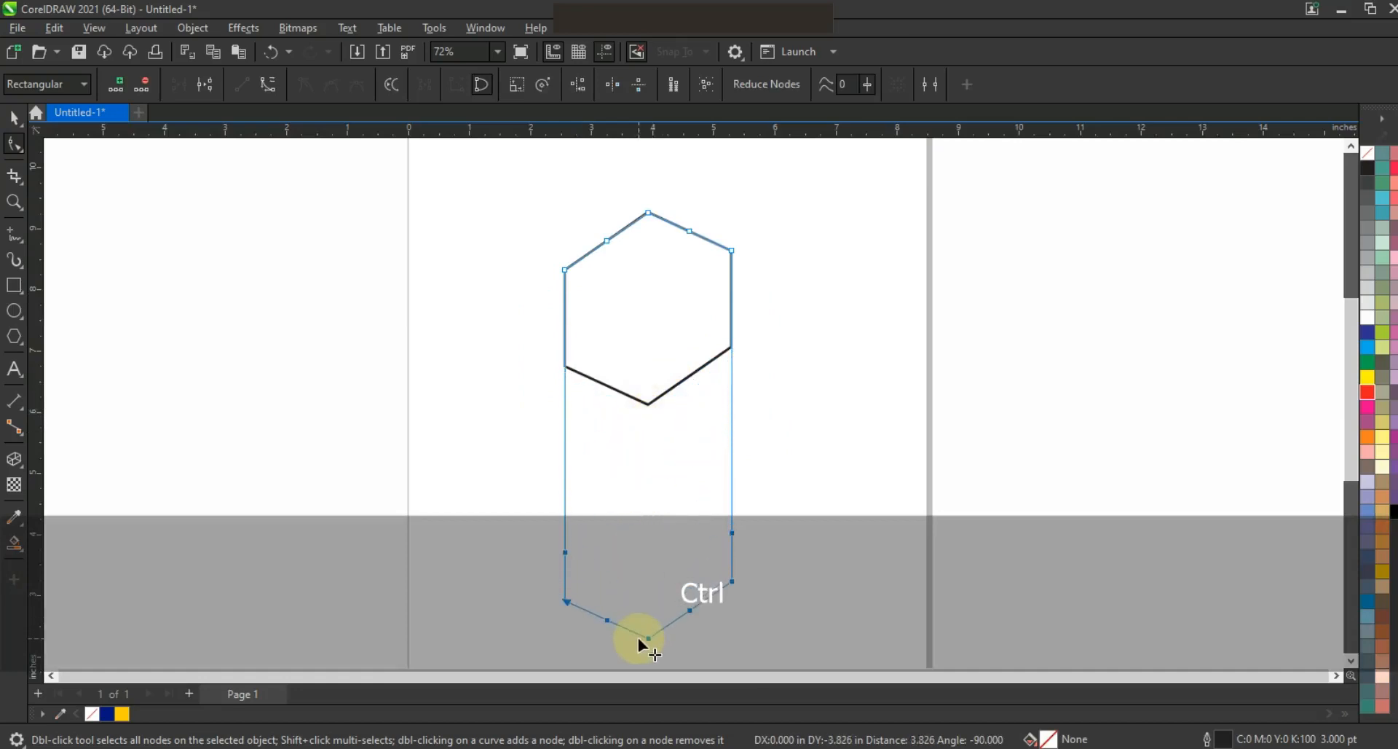
drag(638, 637, 638, 637)
click(14, 117)
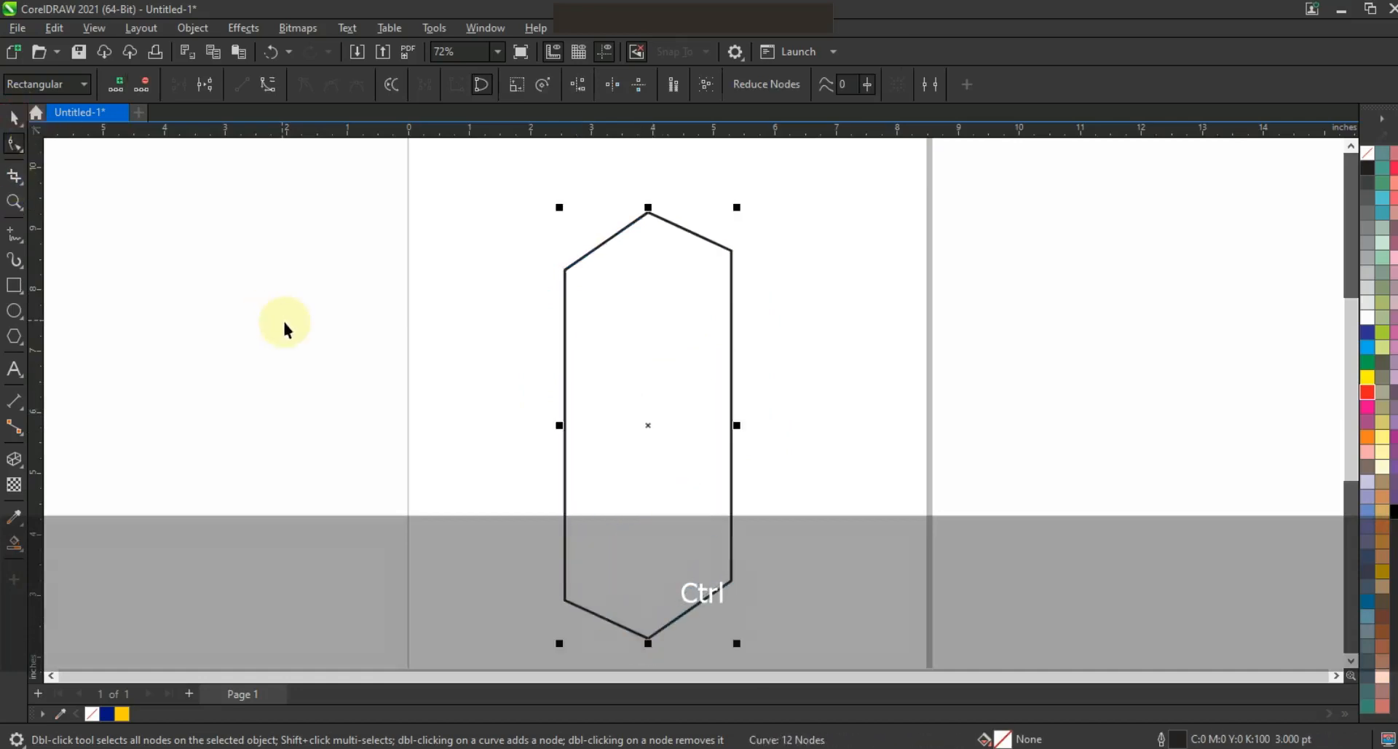
click(285, 322)
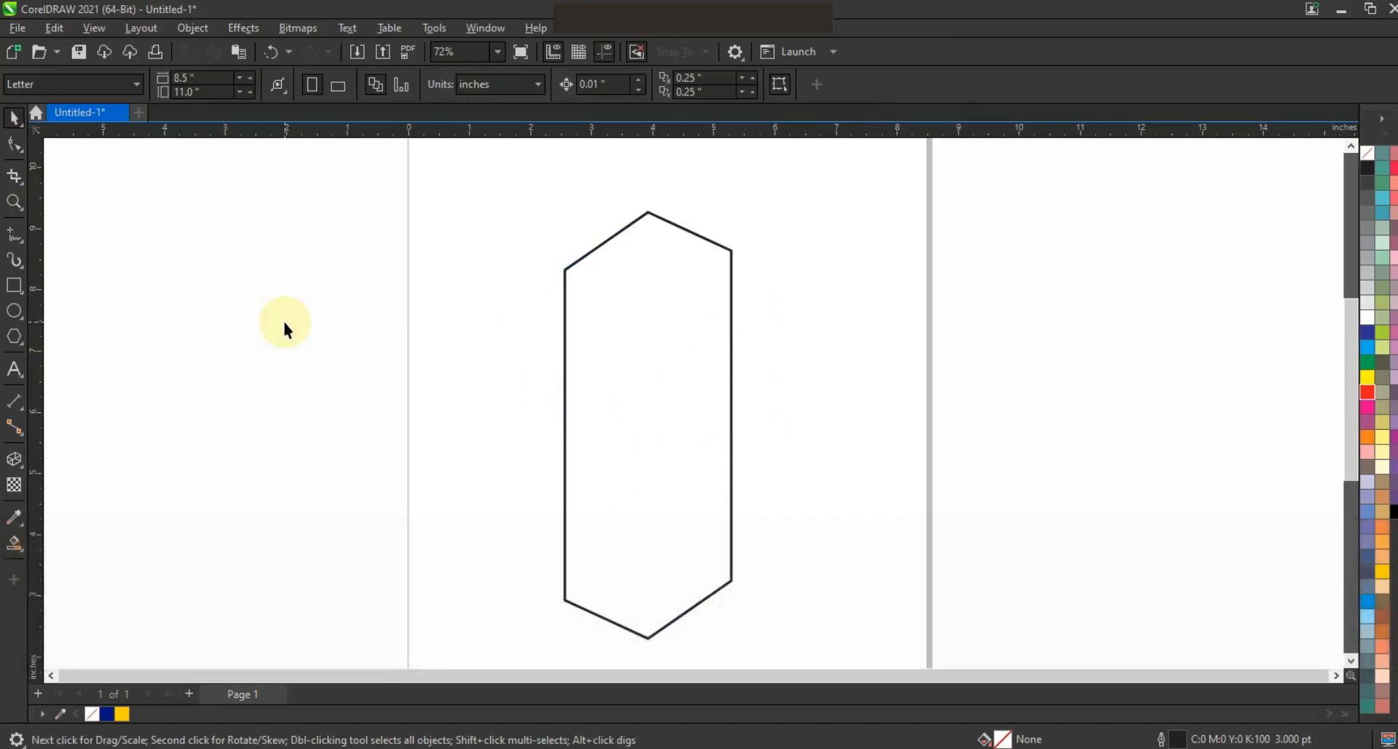
Add a one-step inward contour to the tower shape with about 0.093 in offset, and break the contour apart.
click(730, 249)
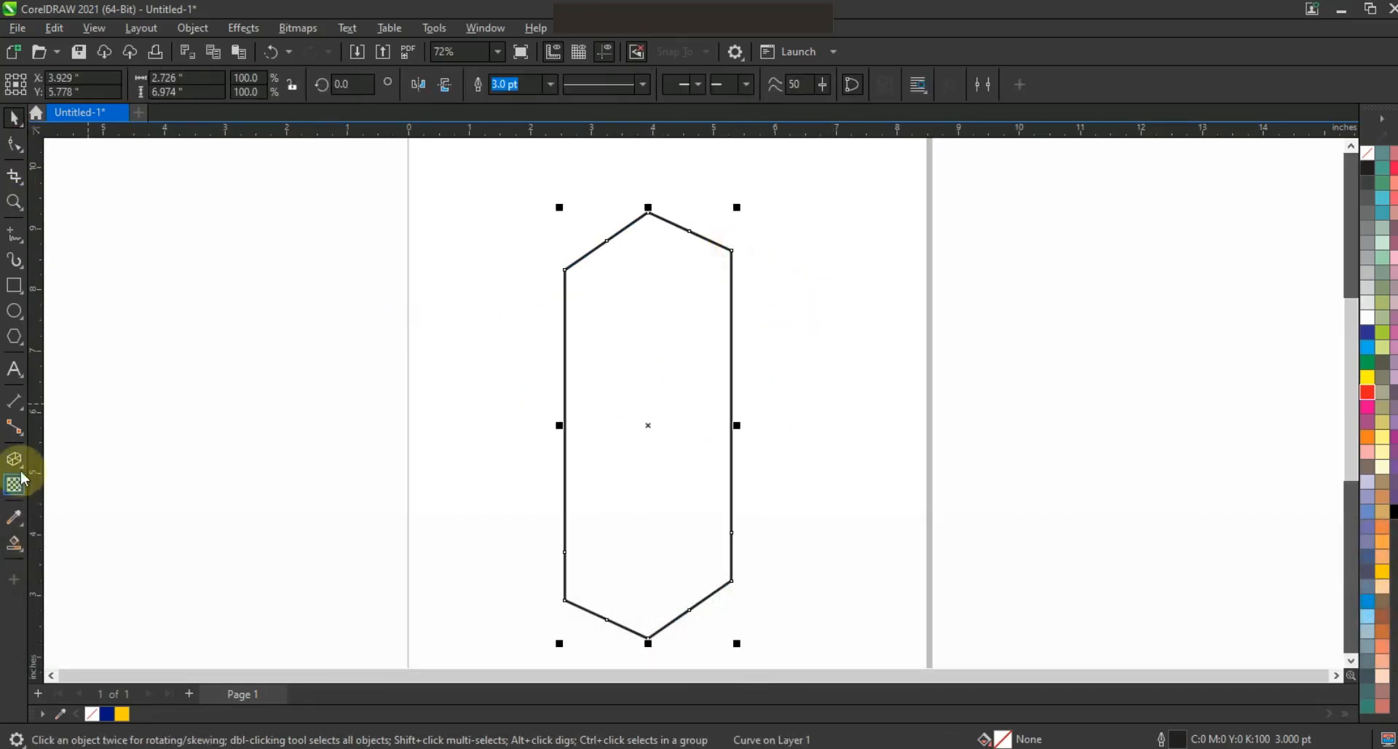
click(23, 469)
click(58, 478)
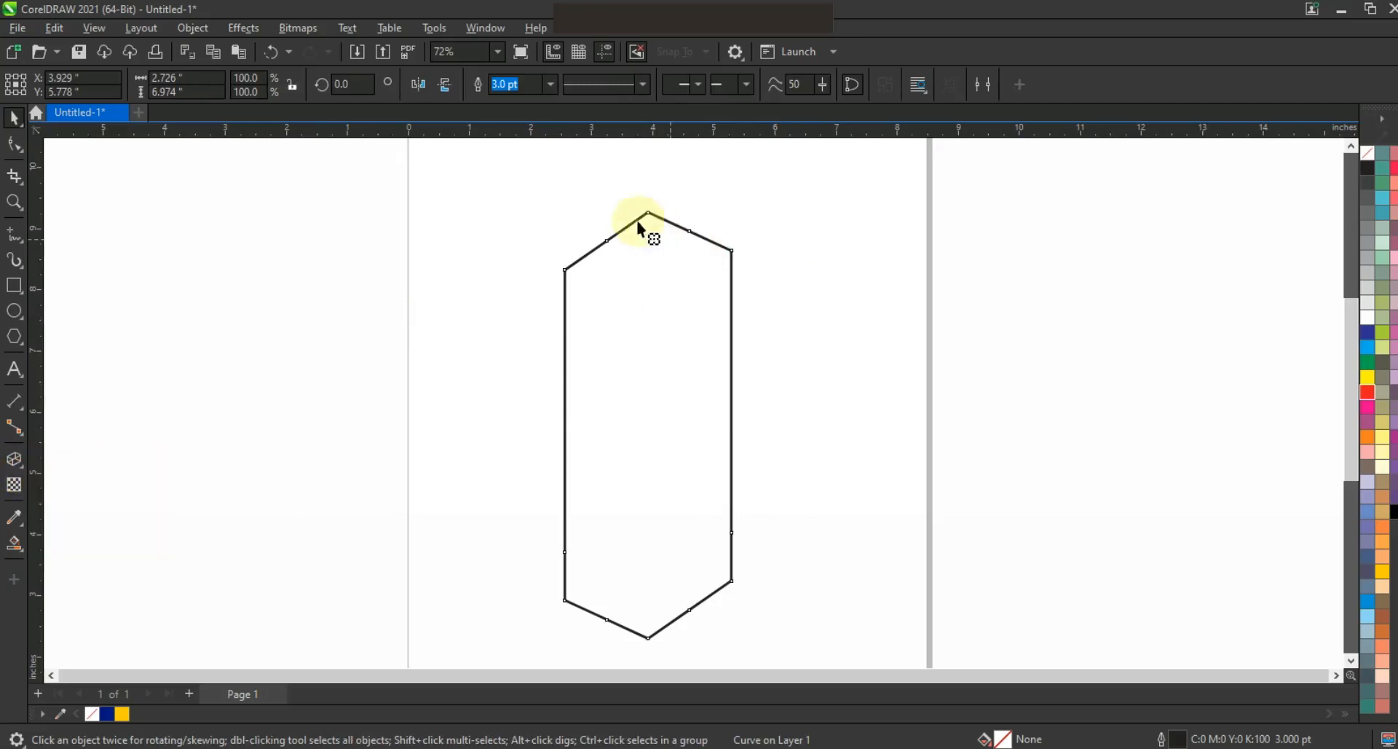
drag(648, 212, 649, 218)
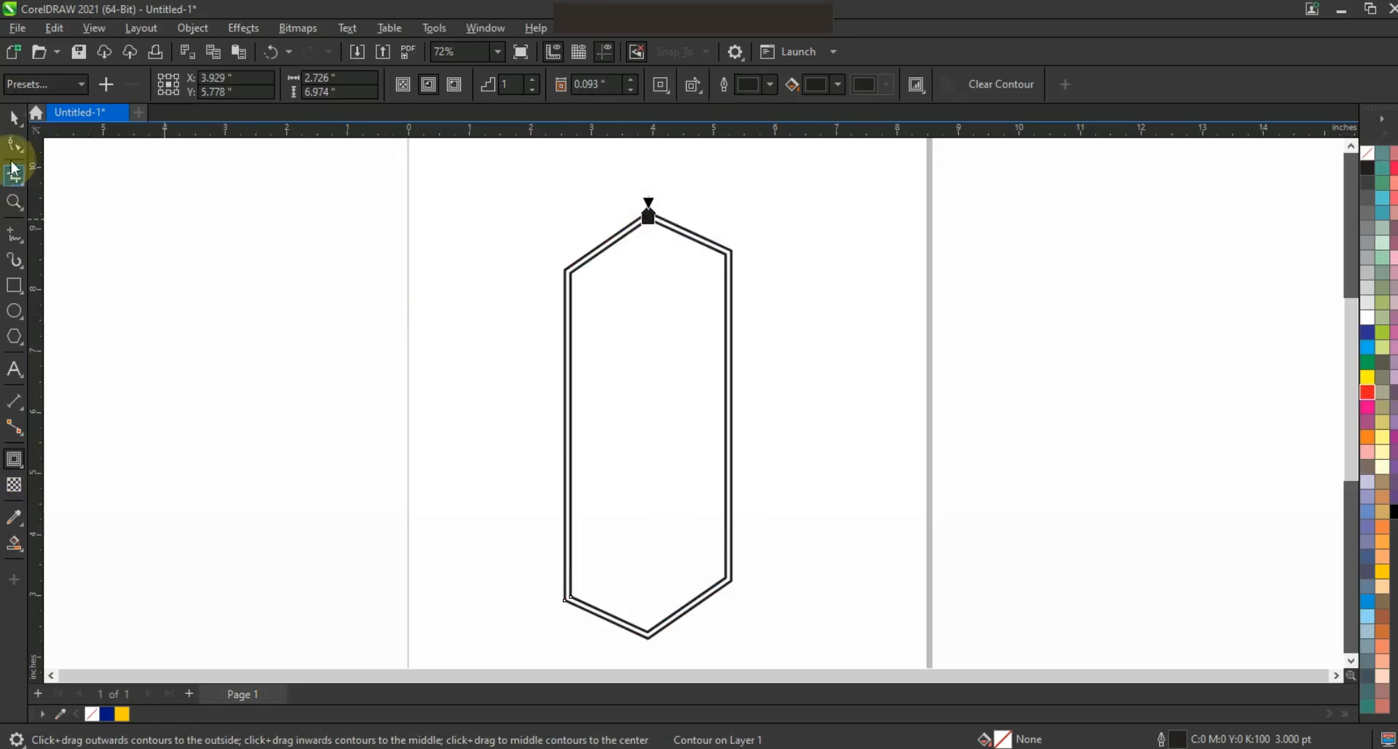
click(14, 118)
click(192, 27)
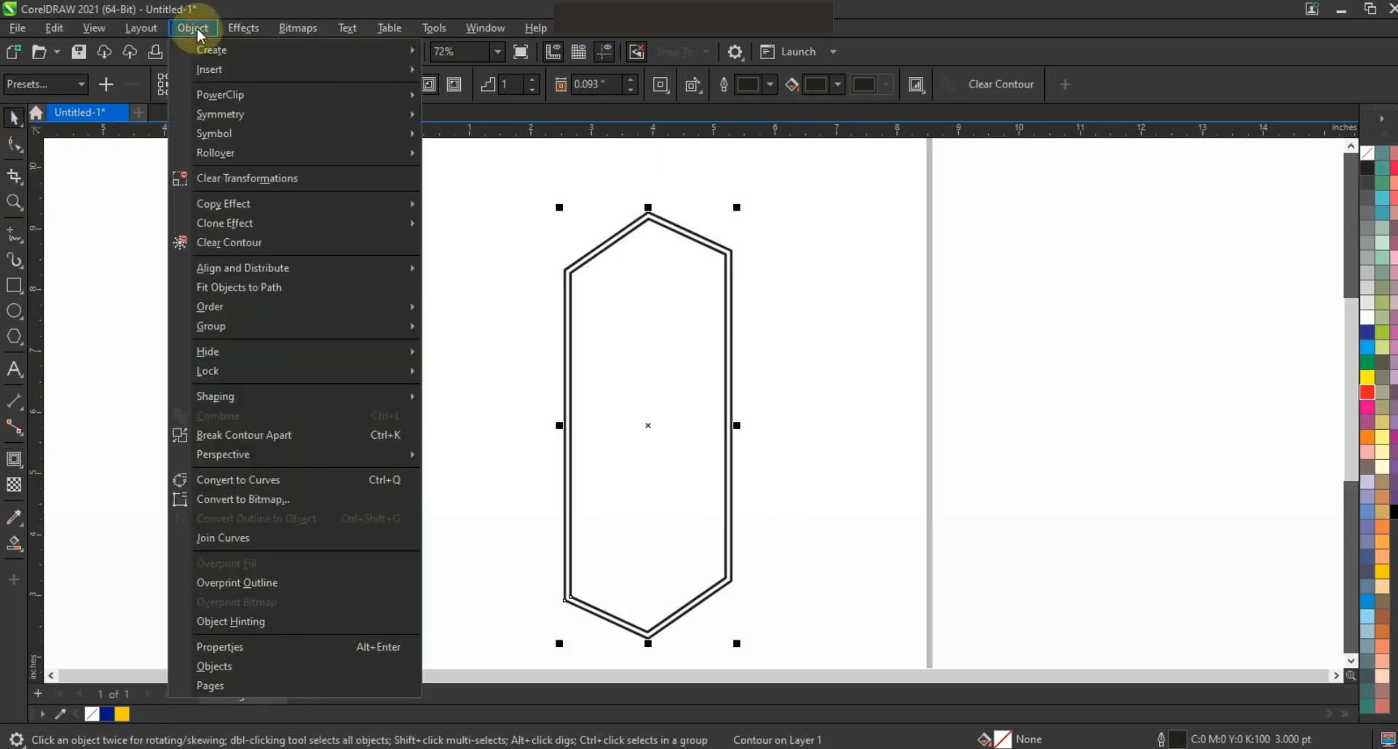
click(243, 434)
Draw a straight vertical line about 6.66 in long in the empty area beside the page.
click(15, 234)
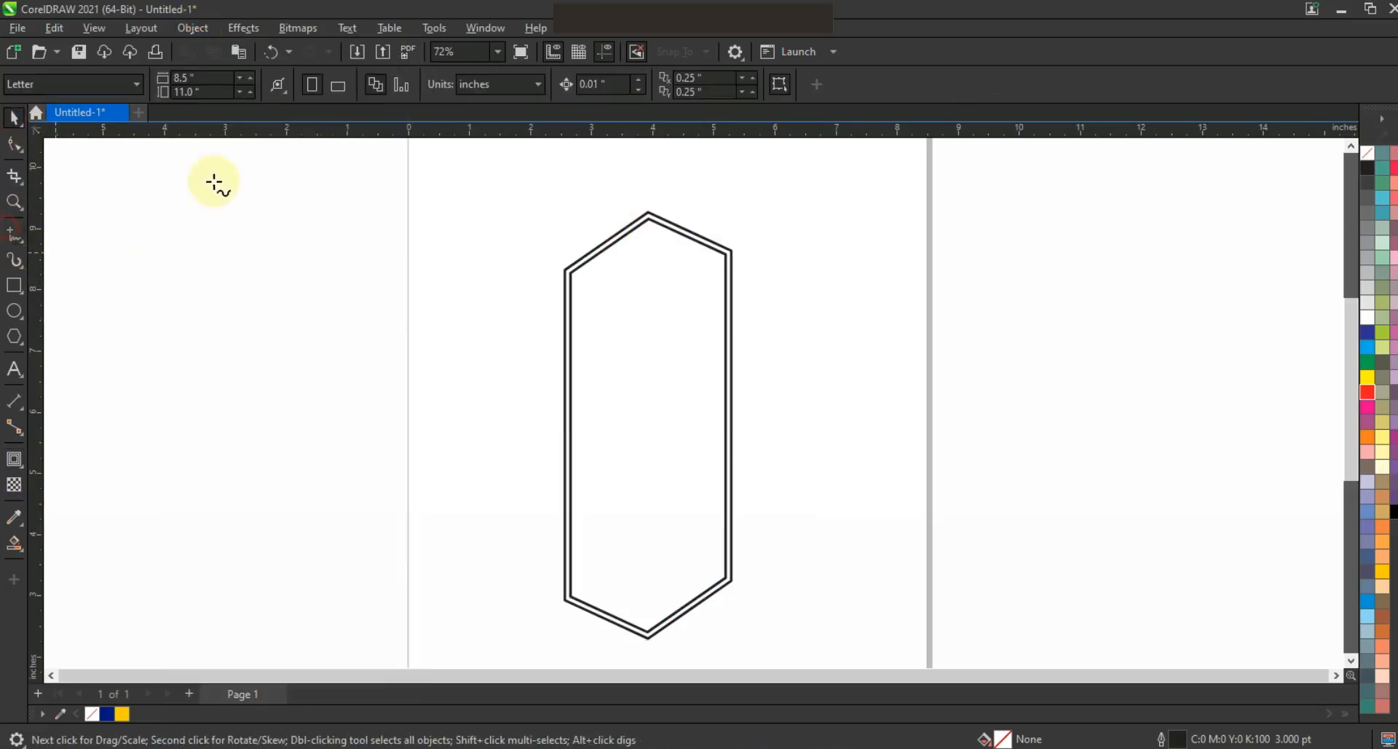
click(216, 180)
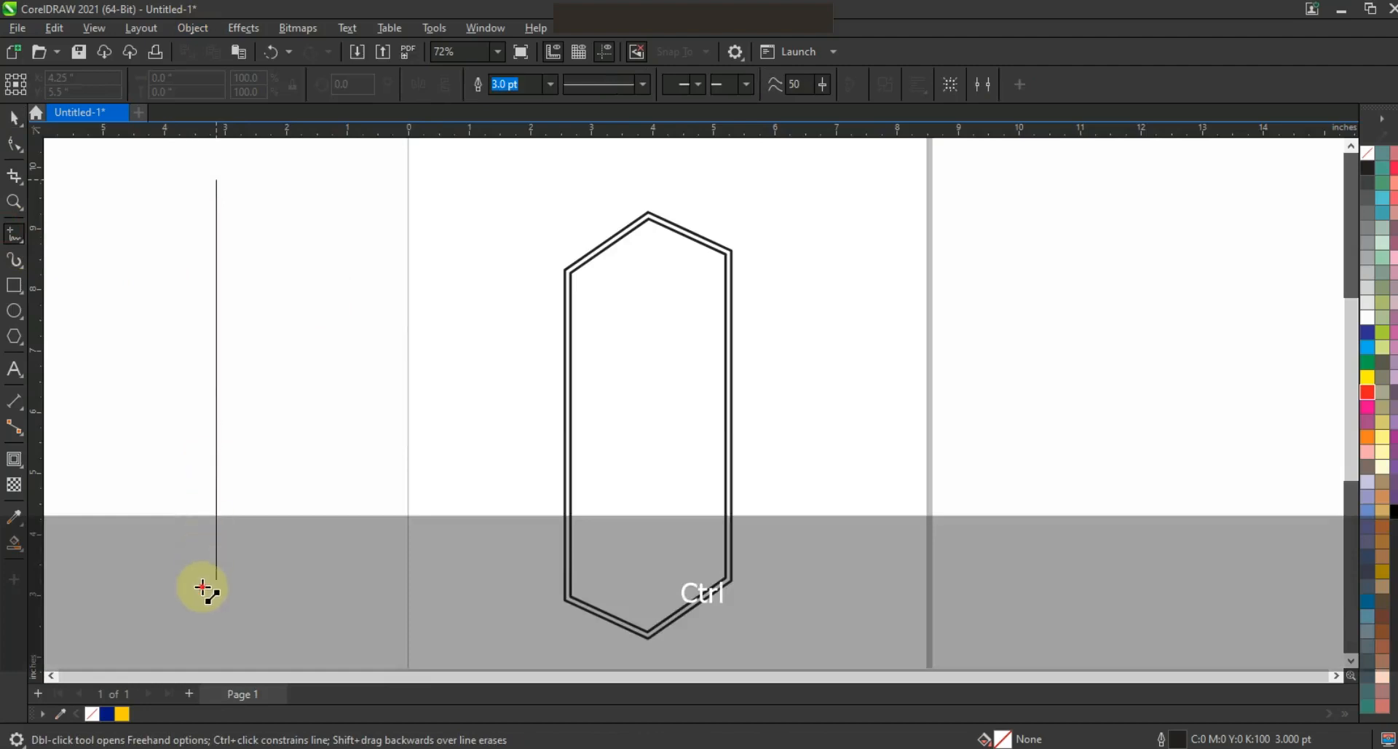
ctrl+click(205, 593)
click(15, 118)
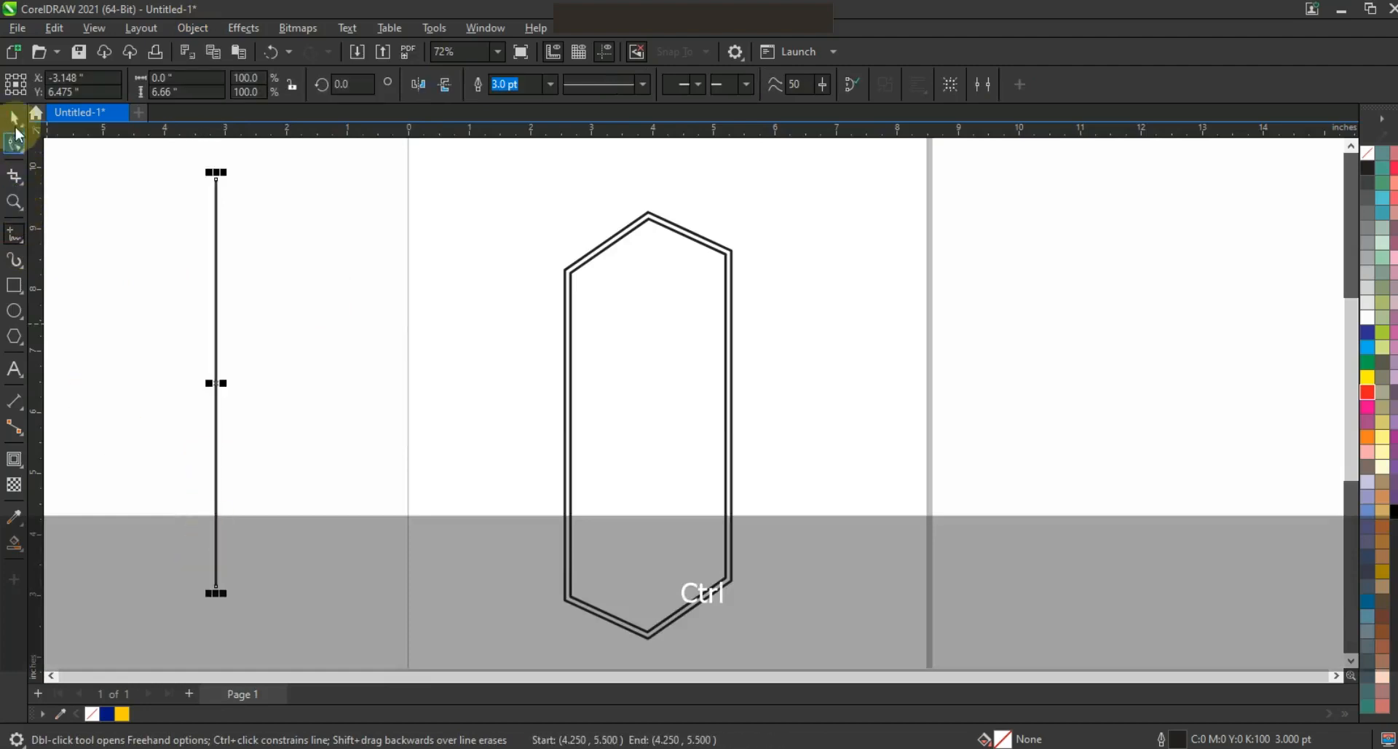
Centre the vertical line horizontally and vertically on the inner outline, and lengthen it symmetrically to about 8.29 in.
shift+click(627, 235)
key(c)
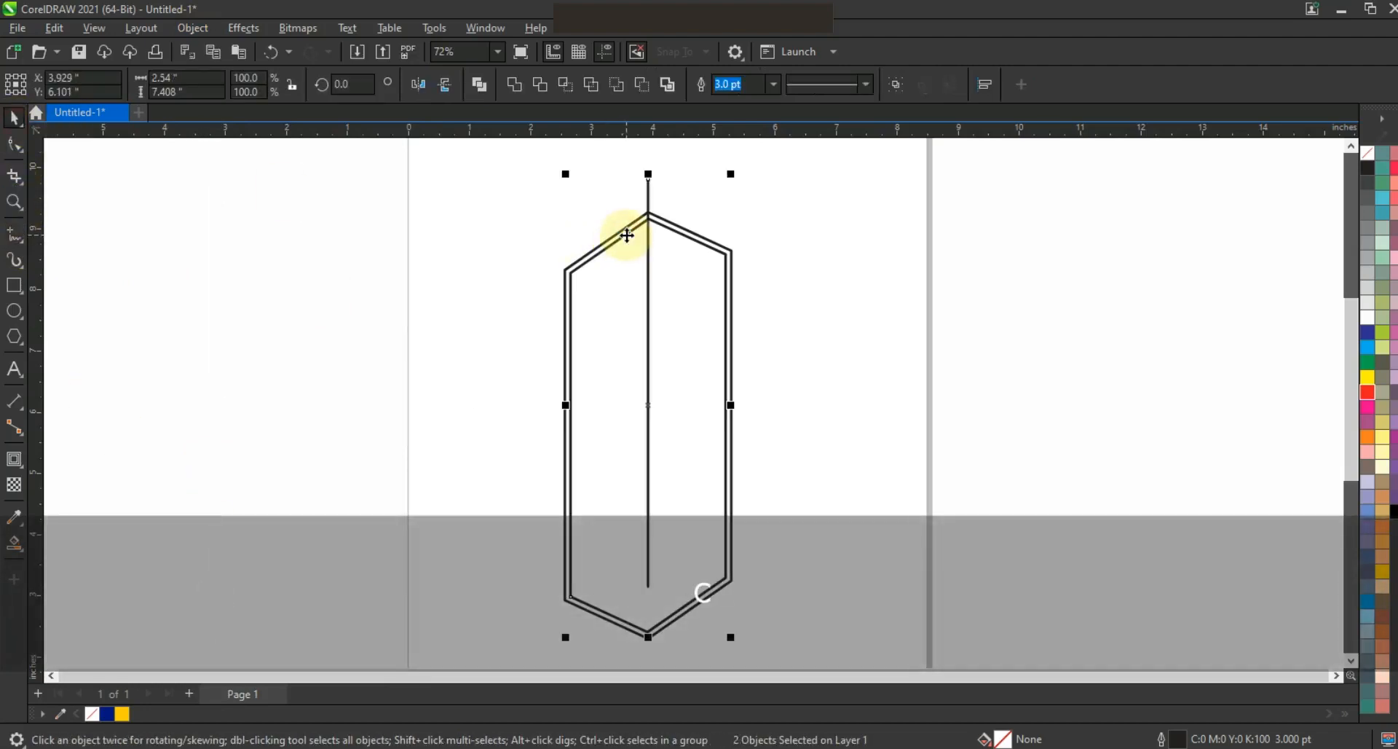
key(e)
click(936, 231)
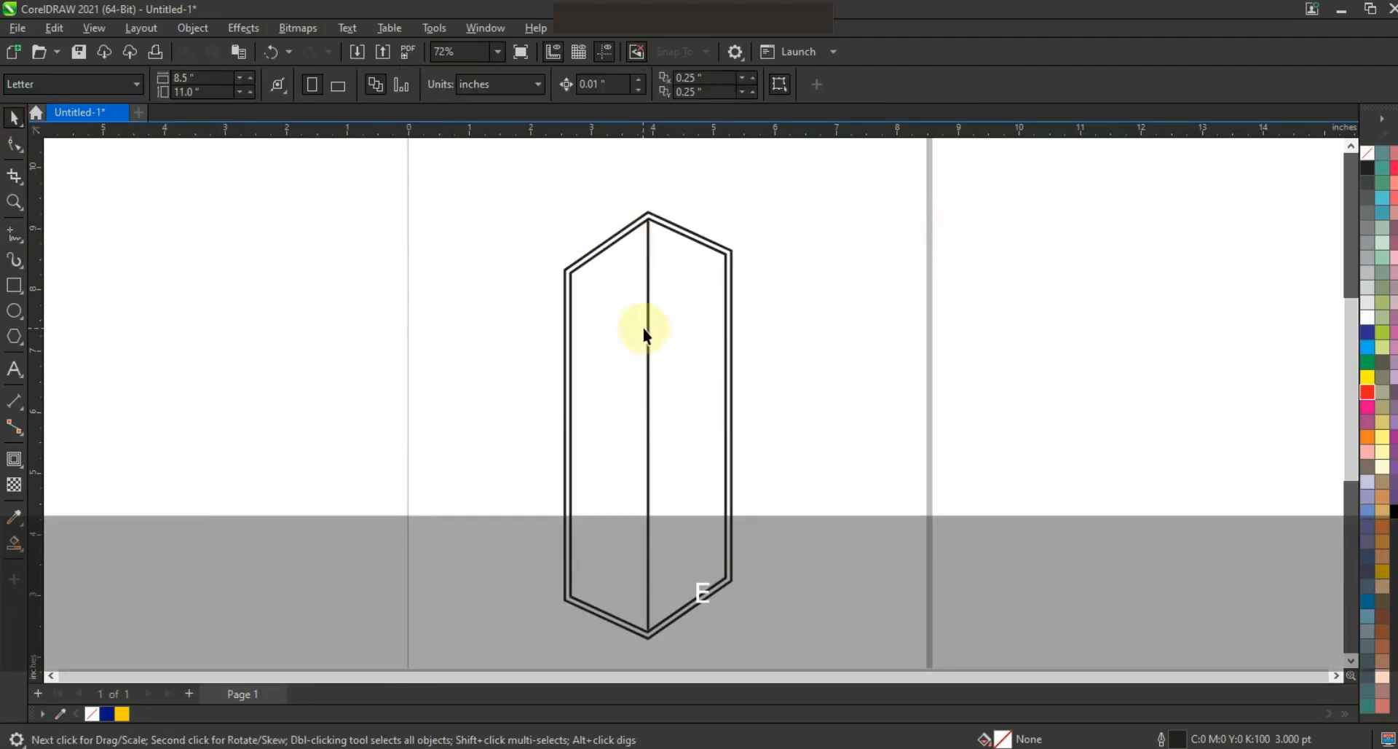
click(647, 217)
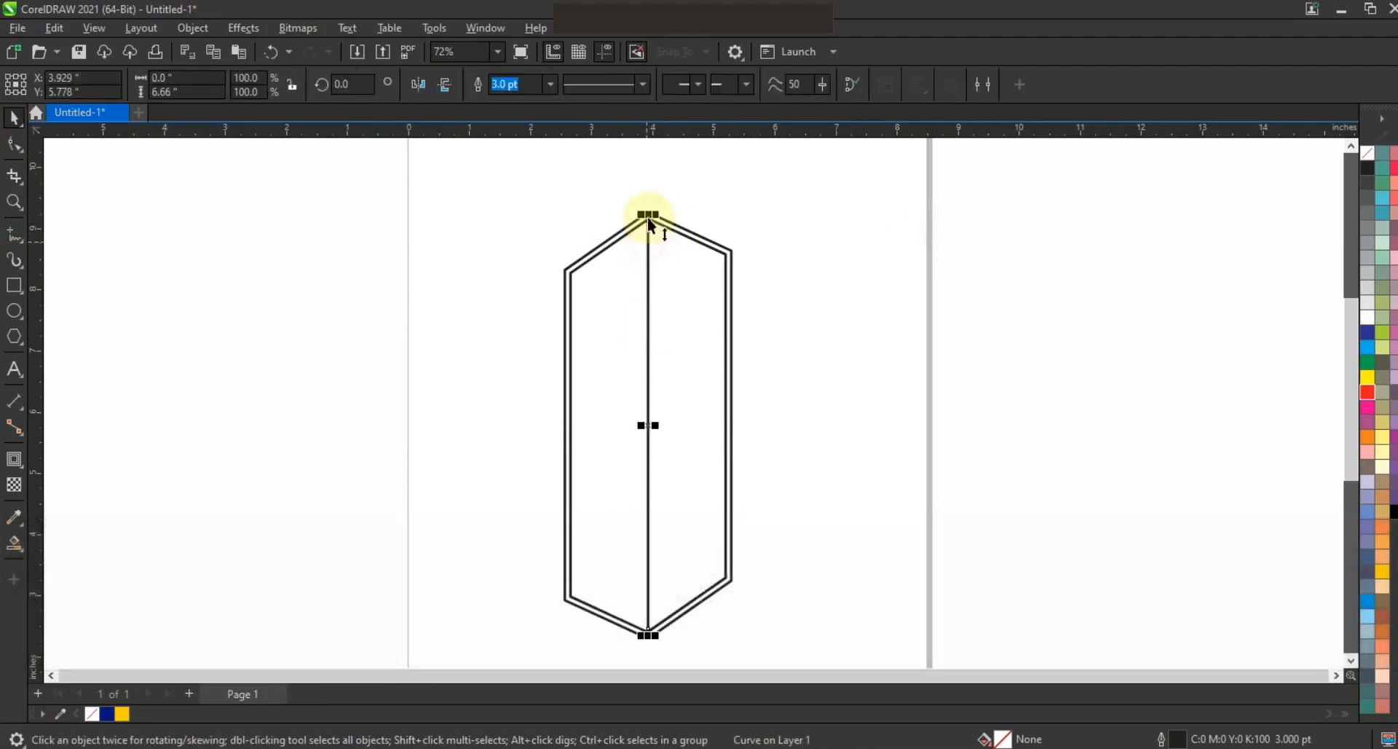
drag(648, 215, 659, 172)
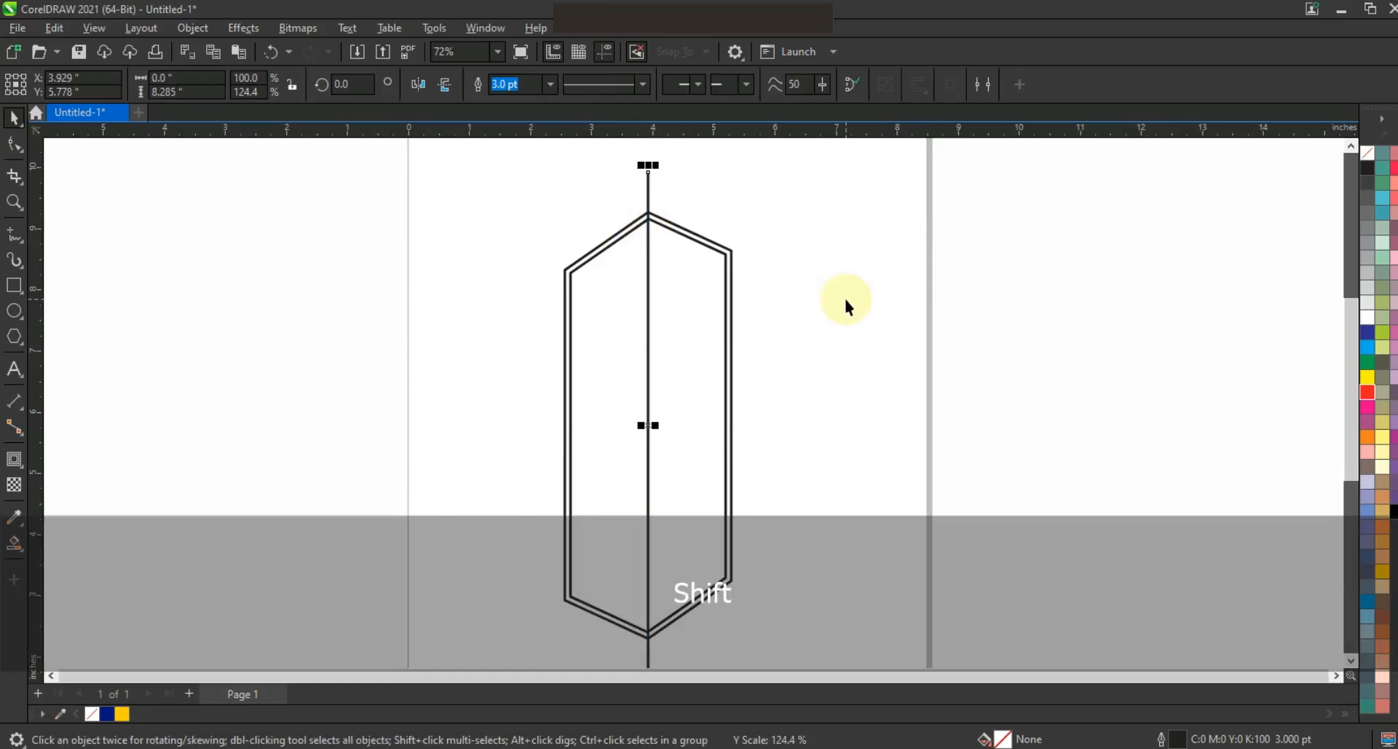
click(845, 298)
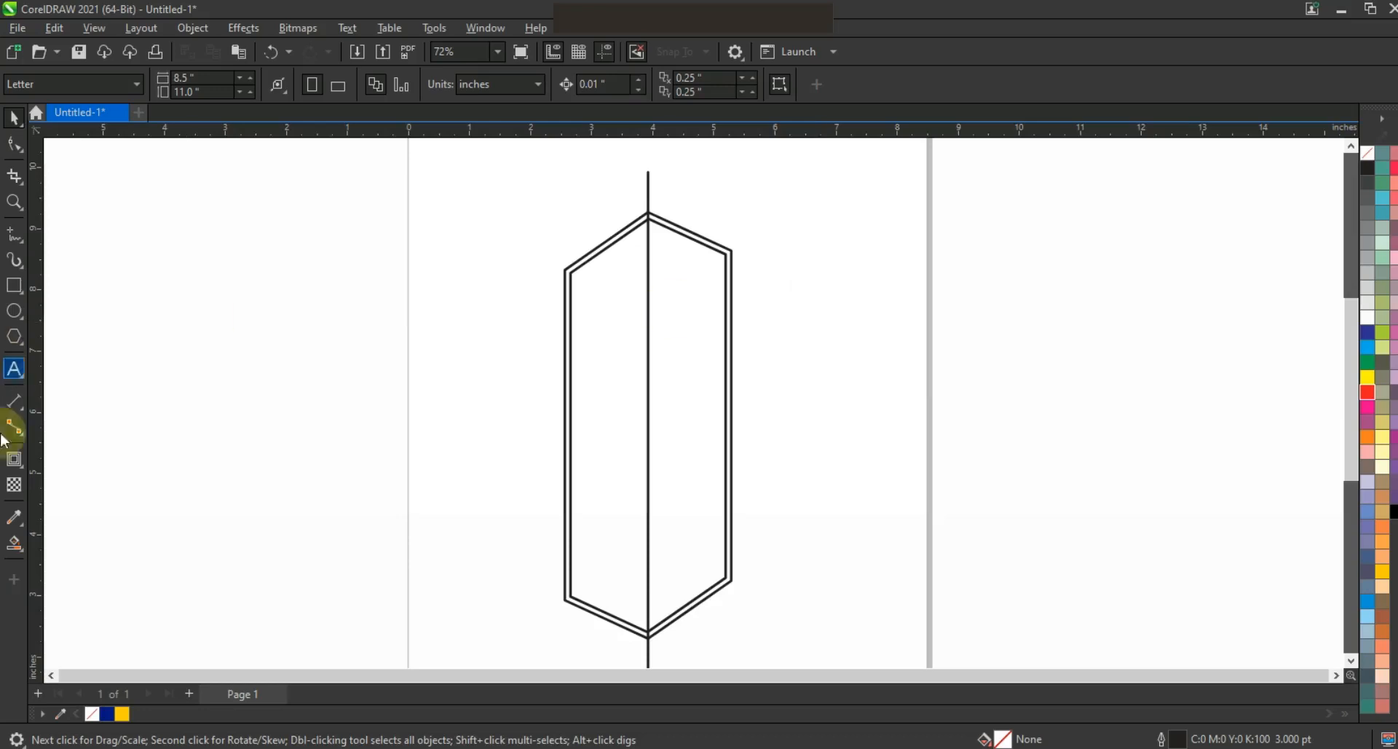
Smart-fill the left half of the inner outline with blue #336699 and a 0.5 pt black outline.
click(14, 543)
click(639, 404)
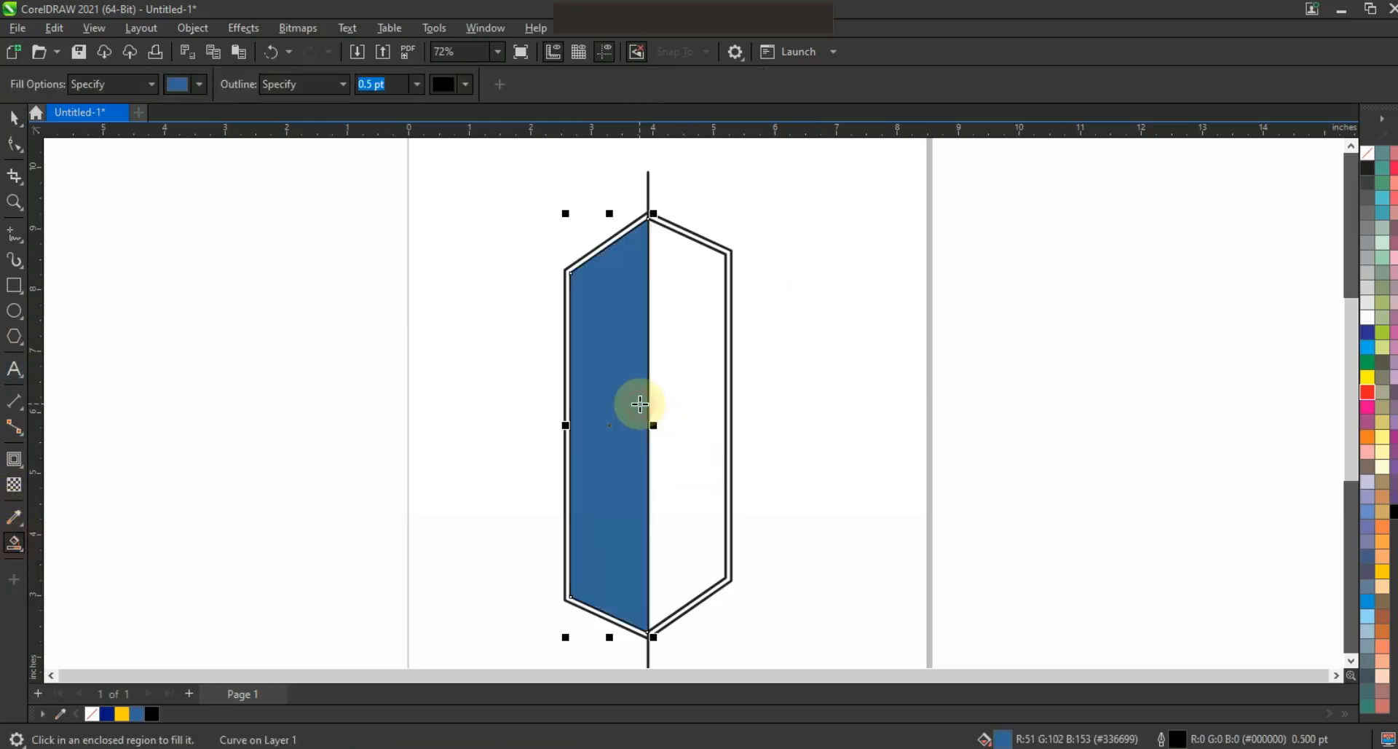
click(15, 116)
click(406, 250)
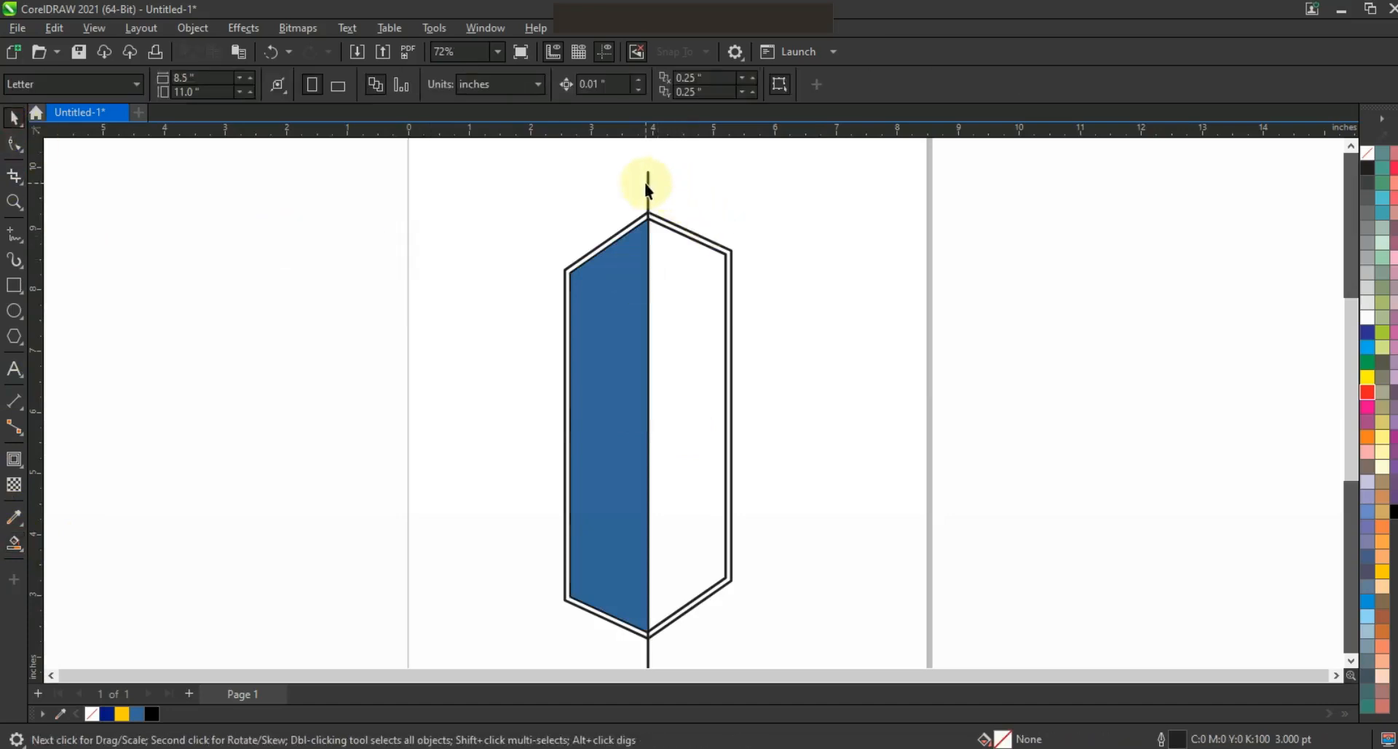
Delete the vertical centre line and the inner contour outline, keeping the blue face and the outer shape.
key(Delete)
click(674, 228)
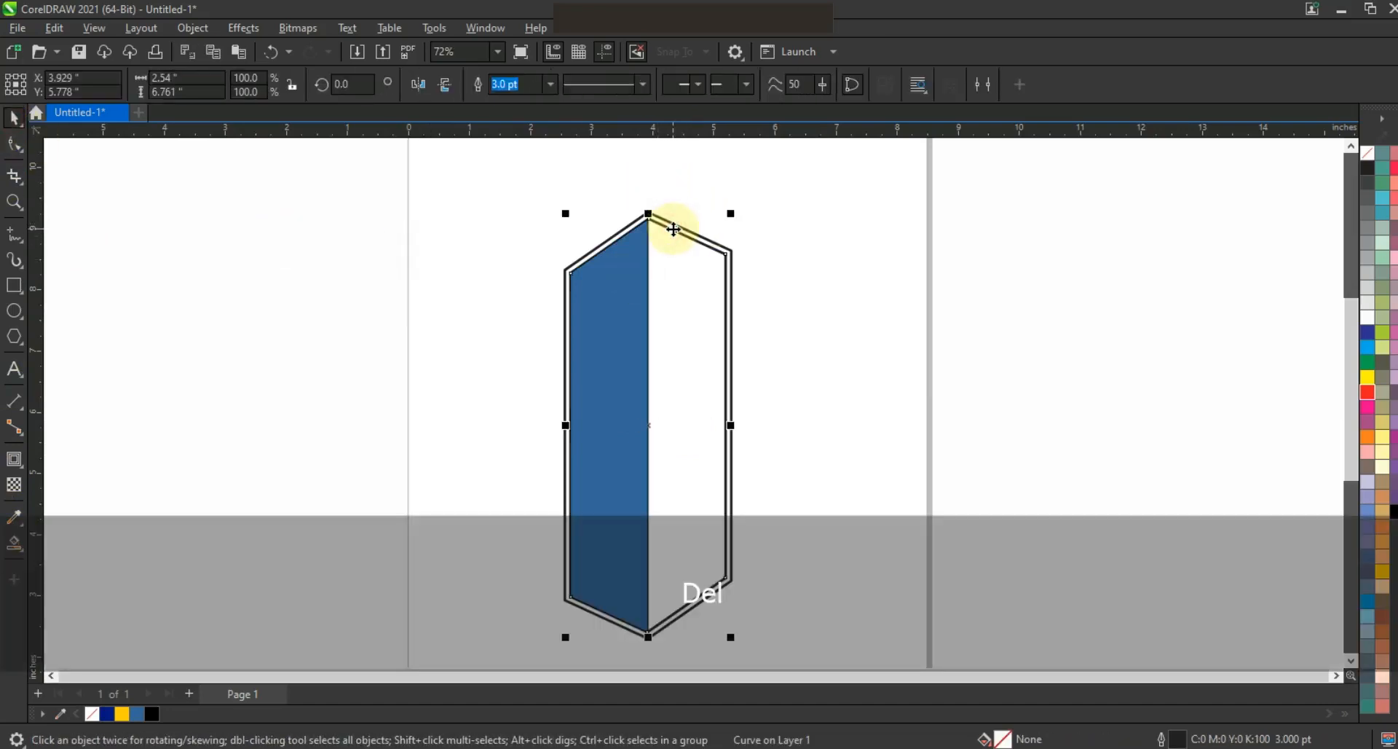
click(836, 234)
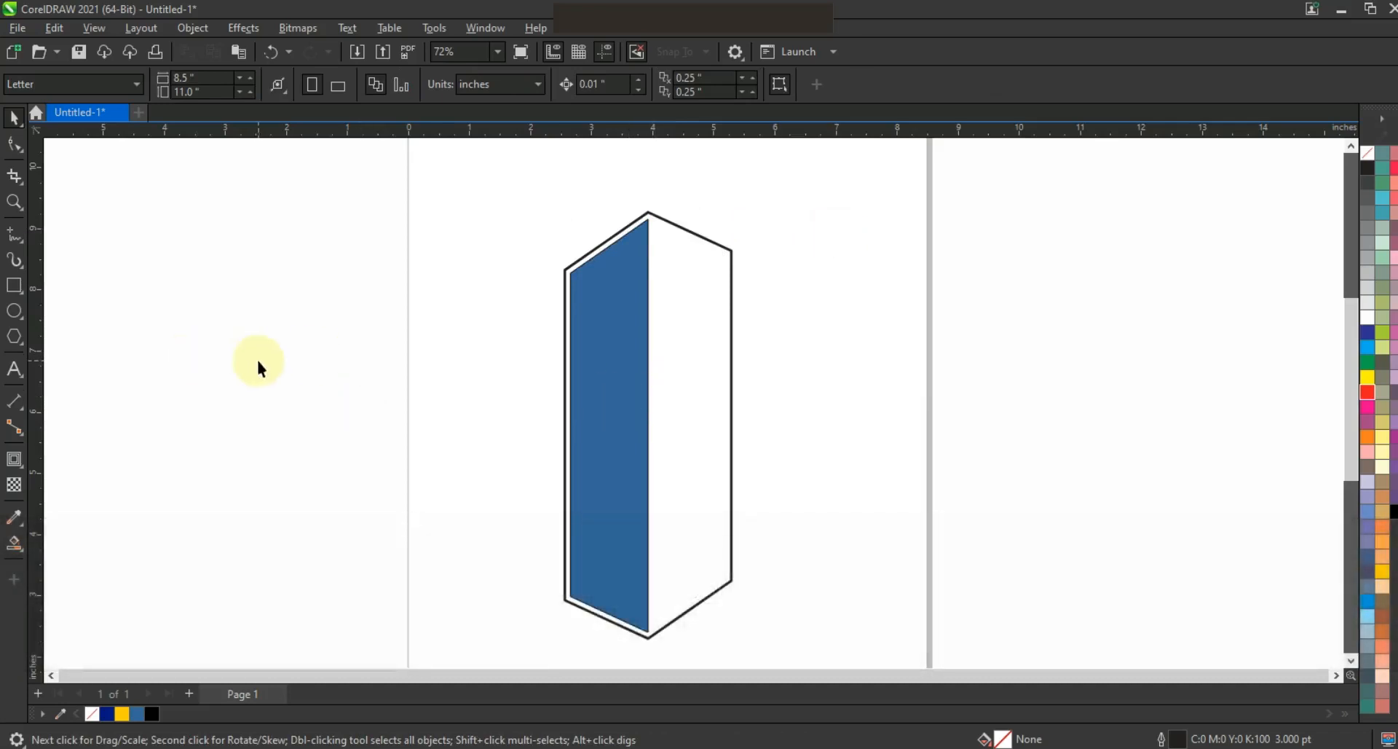
Draw a thin horizontal rectangle about 1.01 in wide and 0.14 in high near the top of the blue face.
click(14, 202)
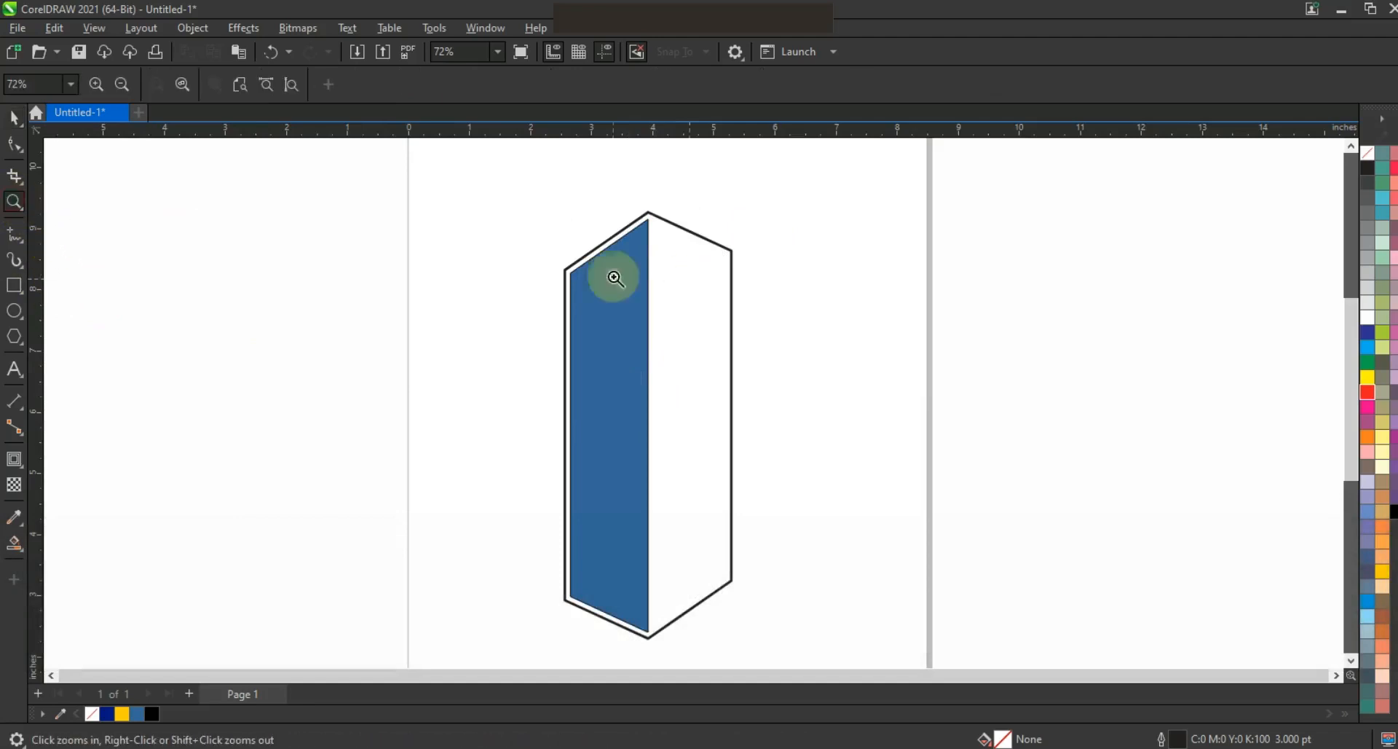
drag(362, 195, 908, 532)
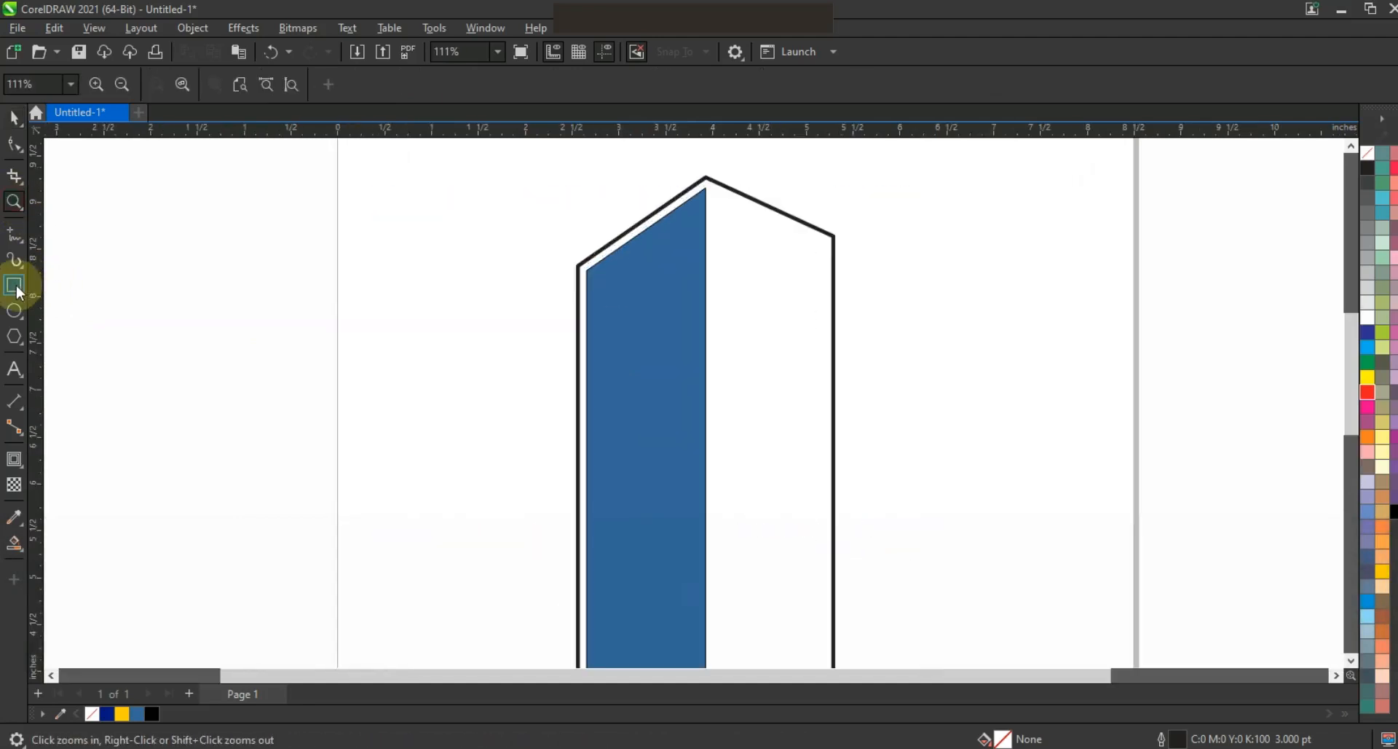
click(14, 286)
drag(596, 277, 692, 291)
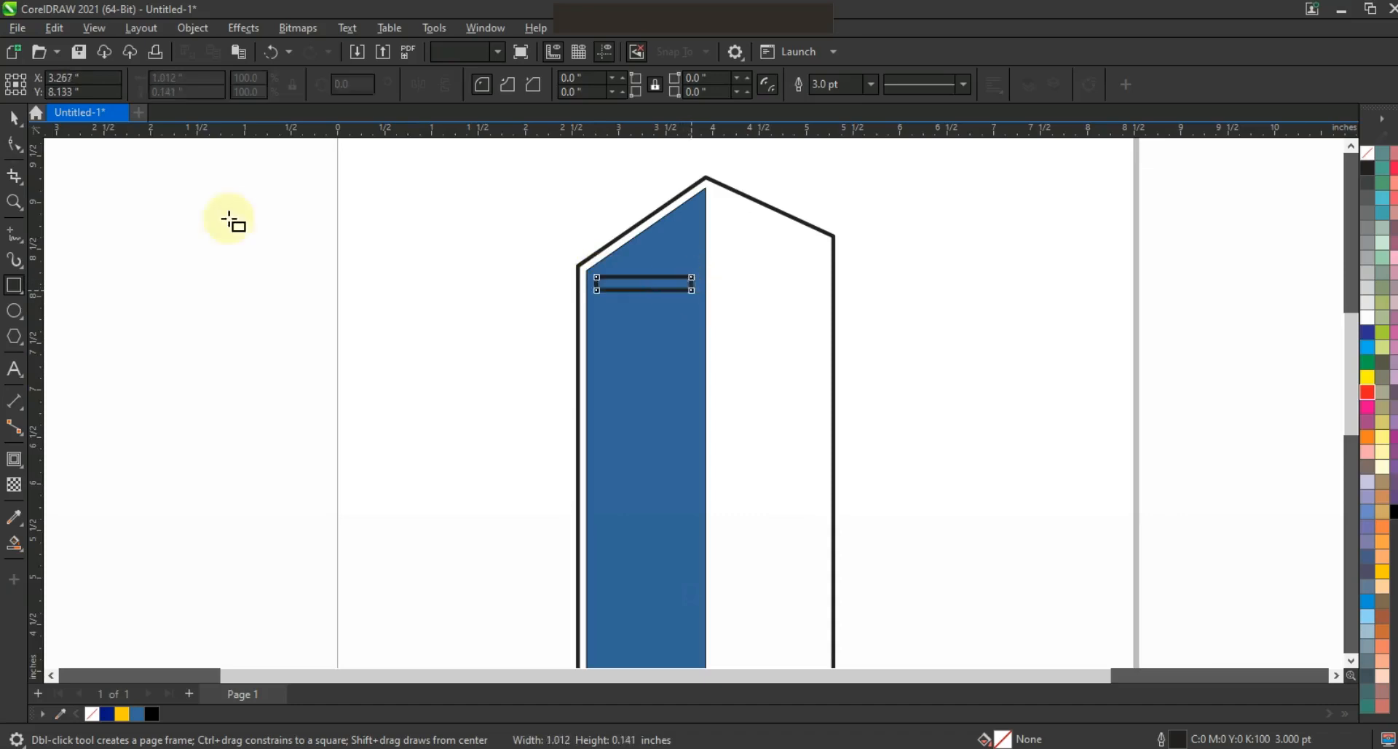
Skew the thin rectangle vertically until its long sides run parallel to the blue face's slanted top edge.
click(14, 118)
click(654, 280)
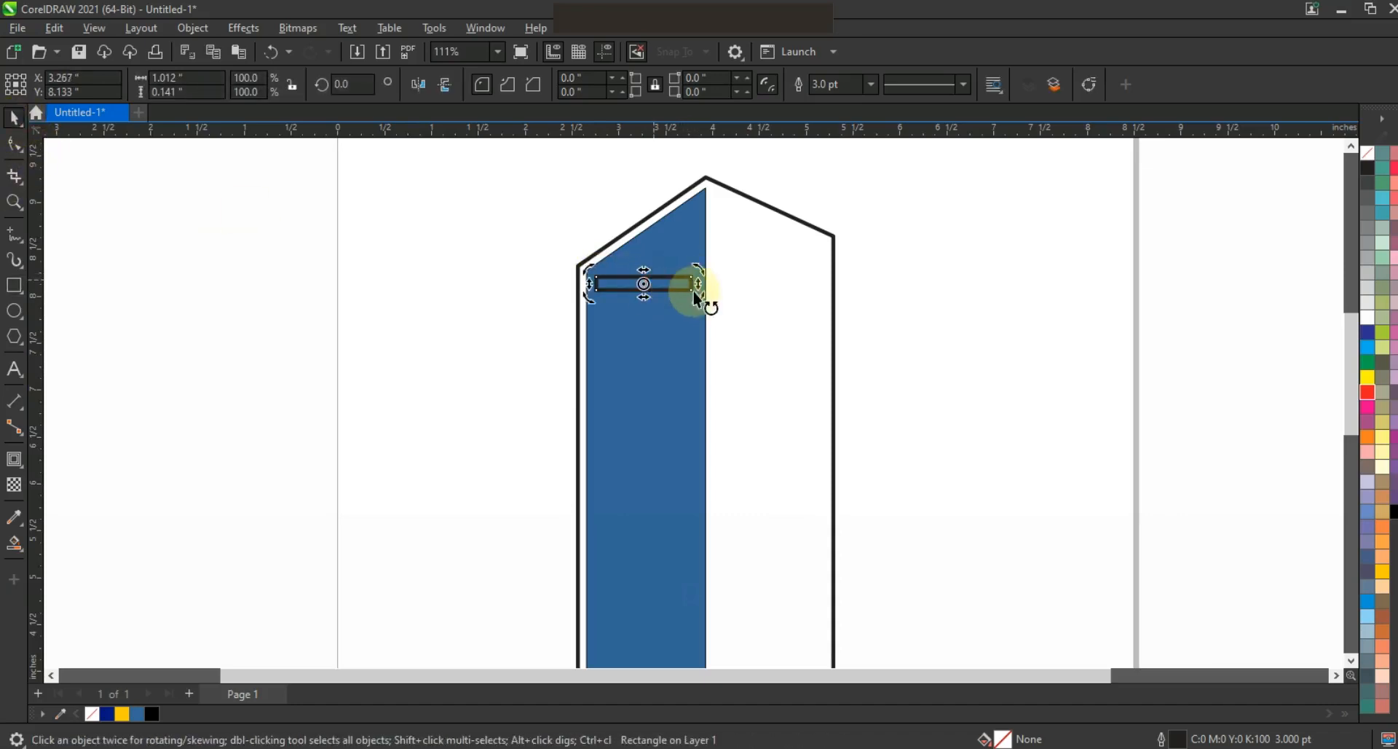
drag(706, 299, 592, 265)
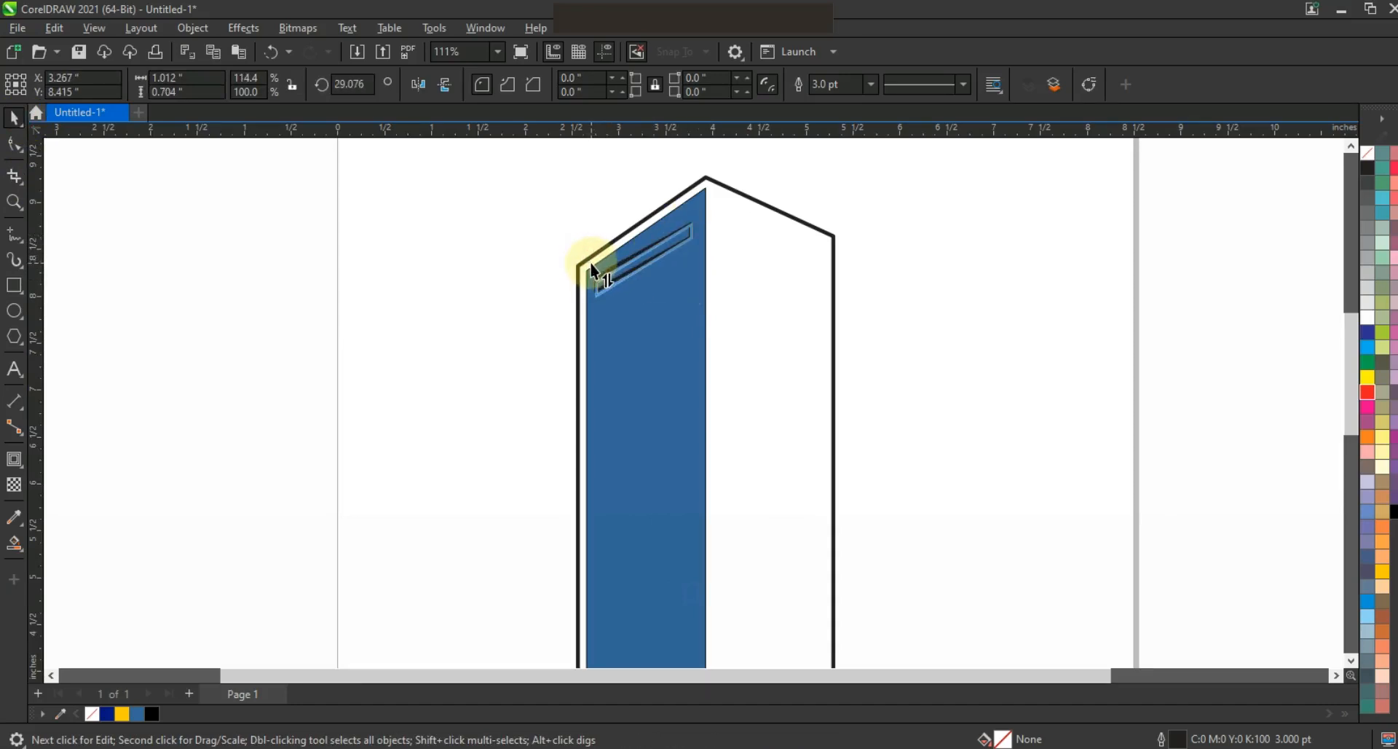
drag(592, 270, 592, 271)
click(299, 284)
double_click(681, 248)
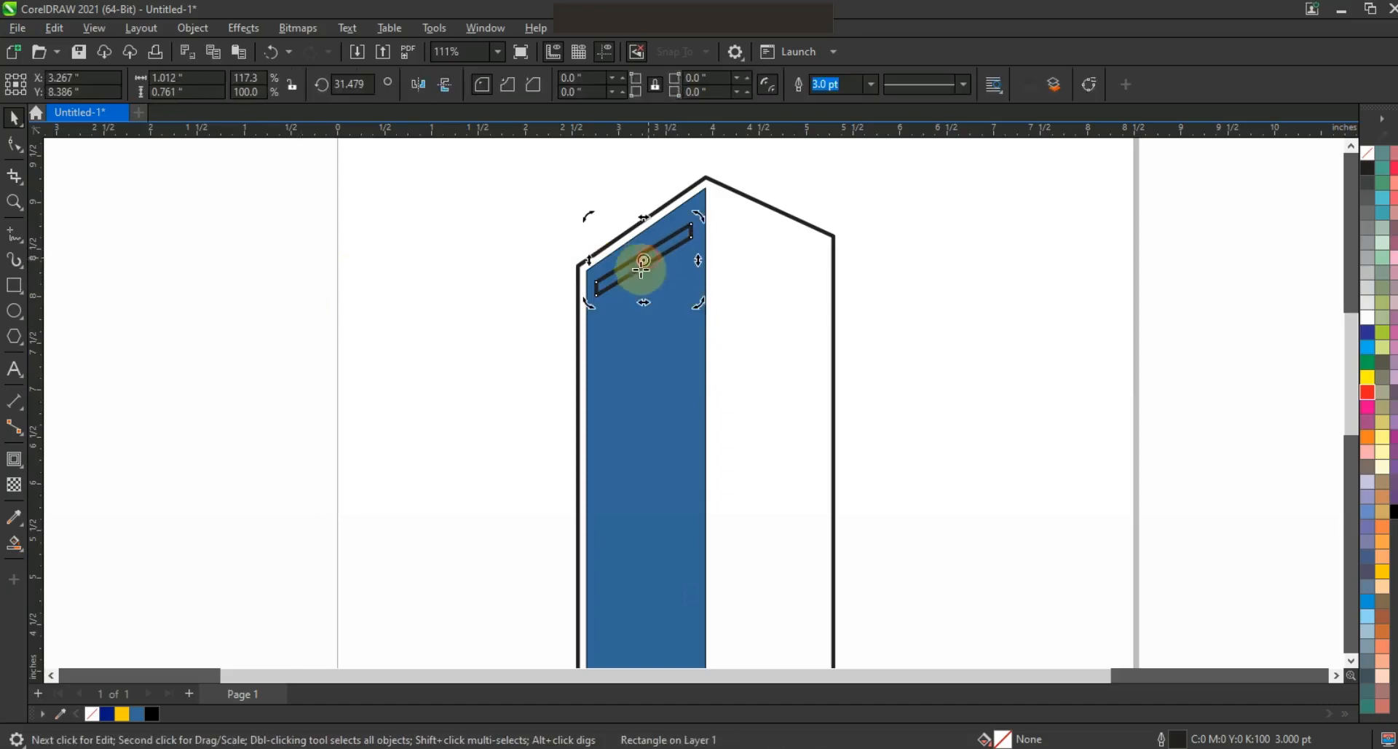
click(348, 281)
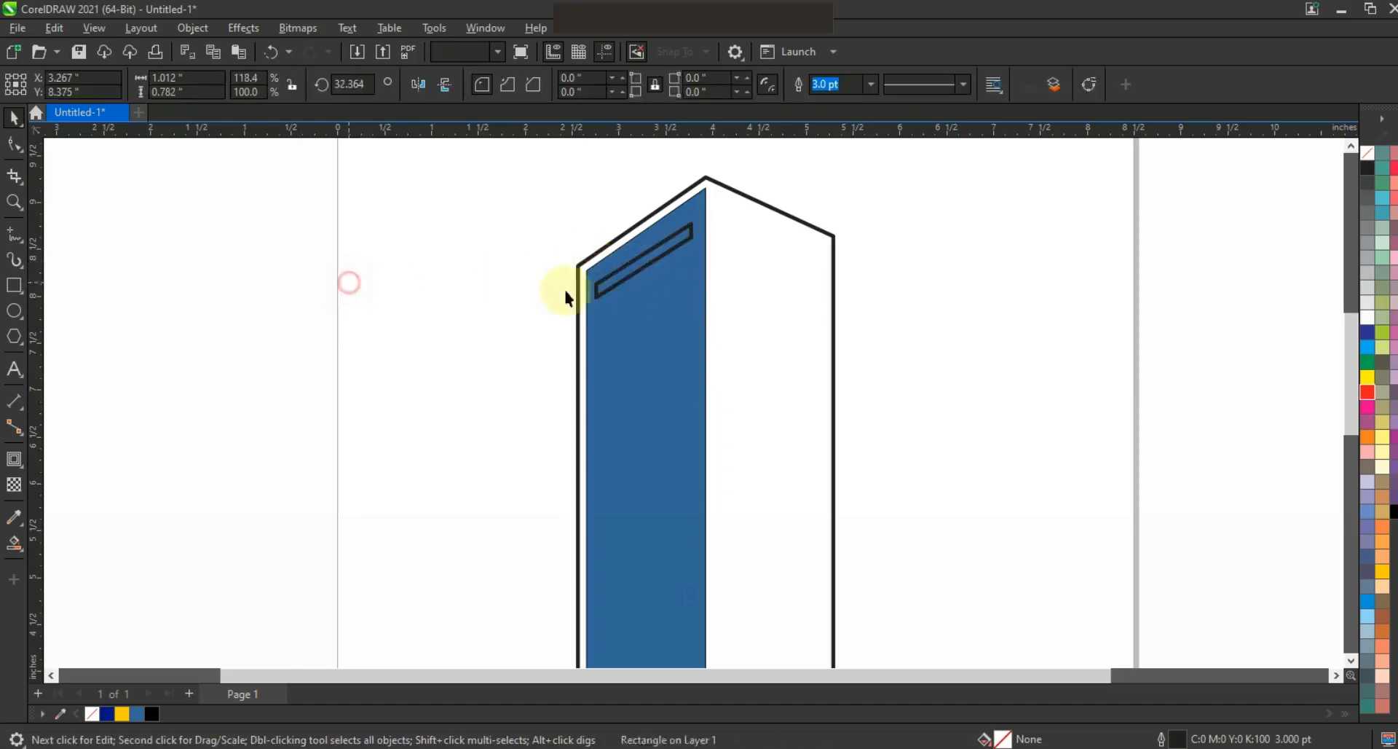
Place a copy of the slanted bar near the bottom of the tower and align it by vertical centre with the upper bar.
scroll(673, 235, down, 2)
key(Escape)
drag(666, 251, 664, 342)
drag(653, 483, 655, 487)
shift+click(678, 242)
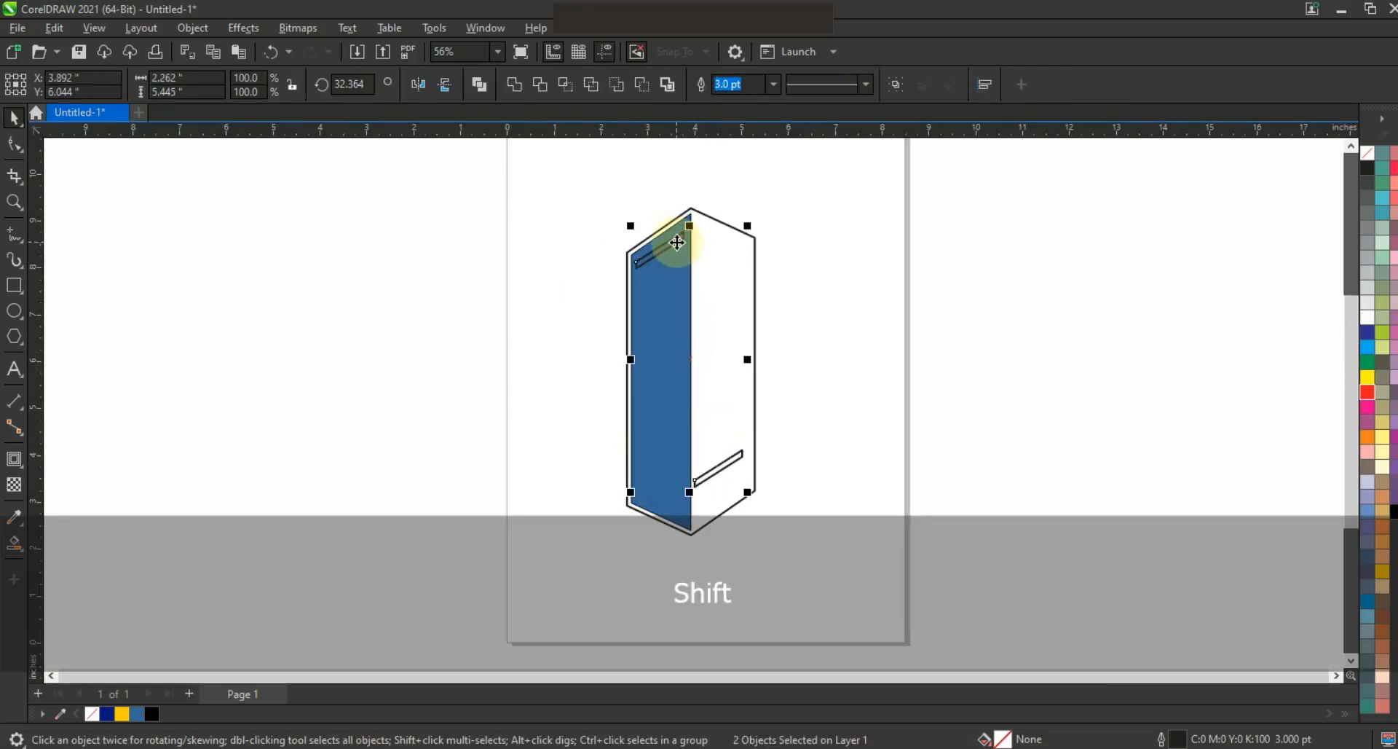
key(c)
Blend the upper slanted bar into the lower one with 20 steps to fill the blue face with window strips.
key(shift+F2)
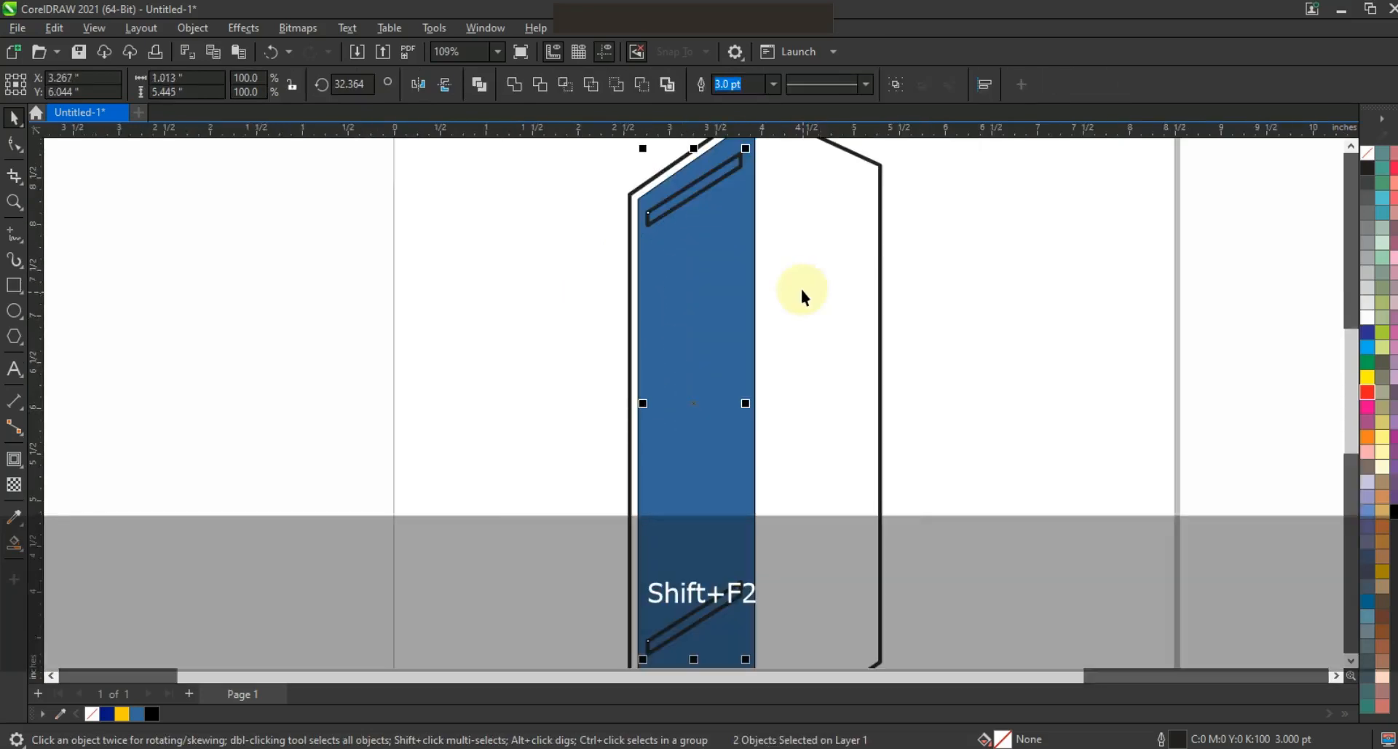
click(29, 479)
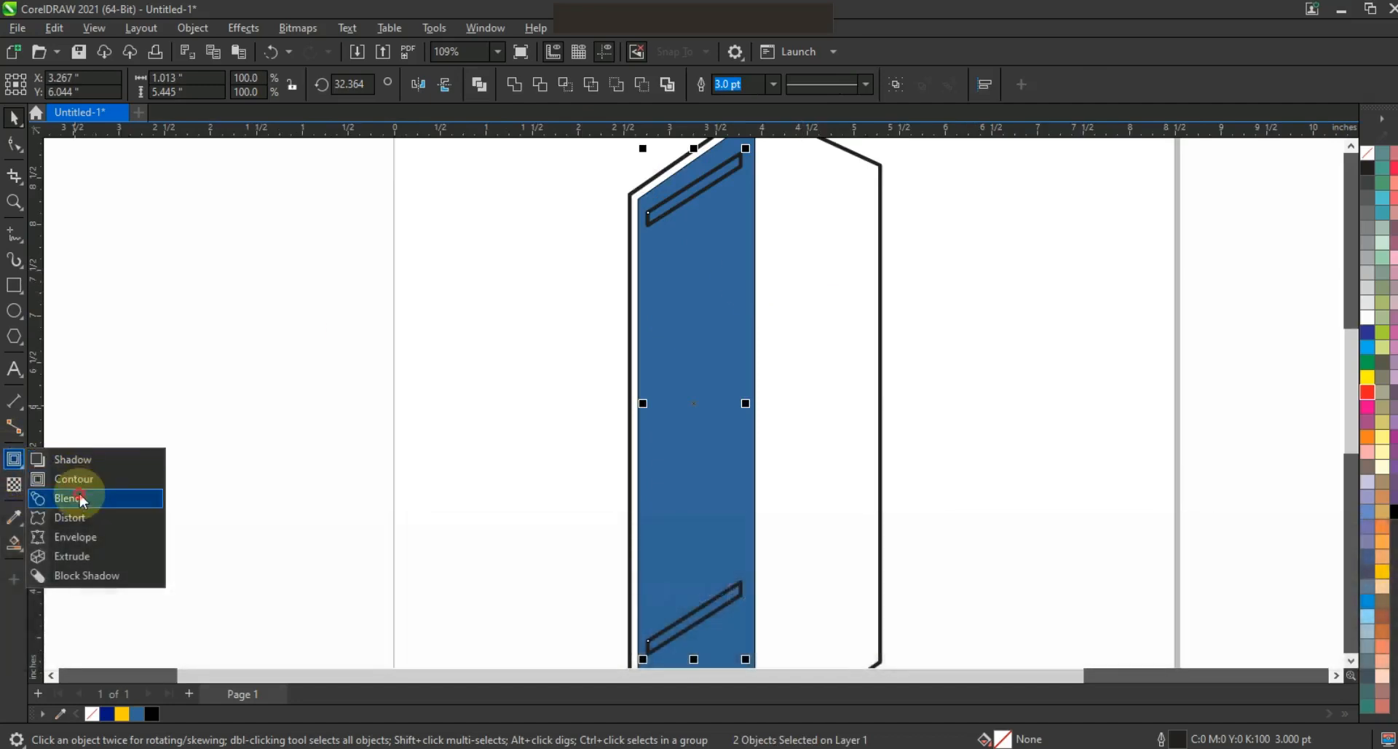
click(79, 492)
drag(680, 206, 693, 618)
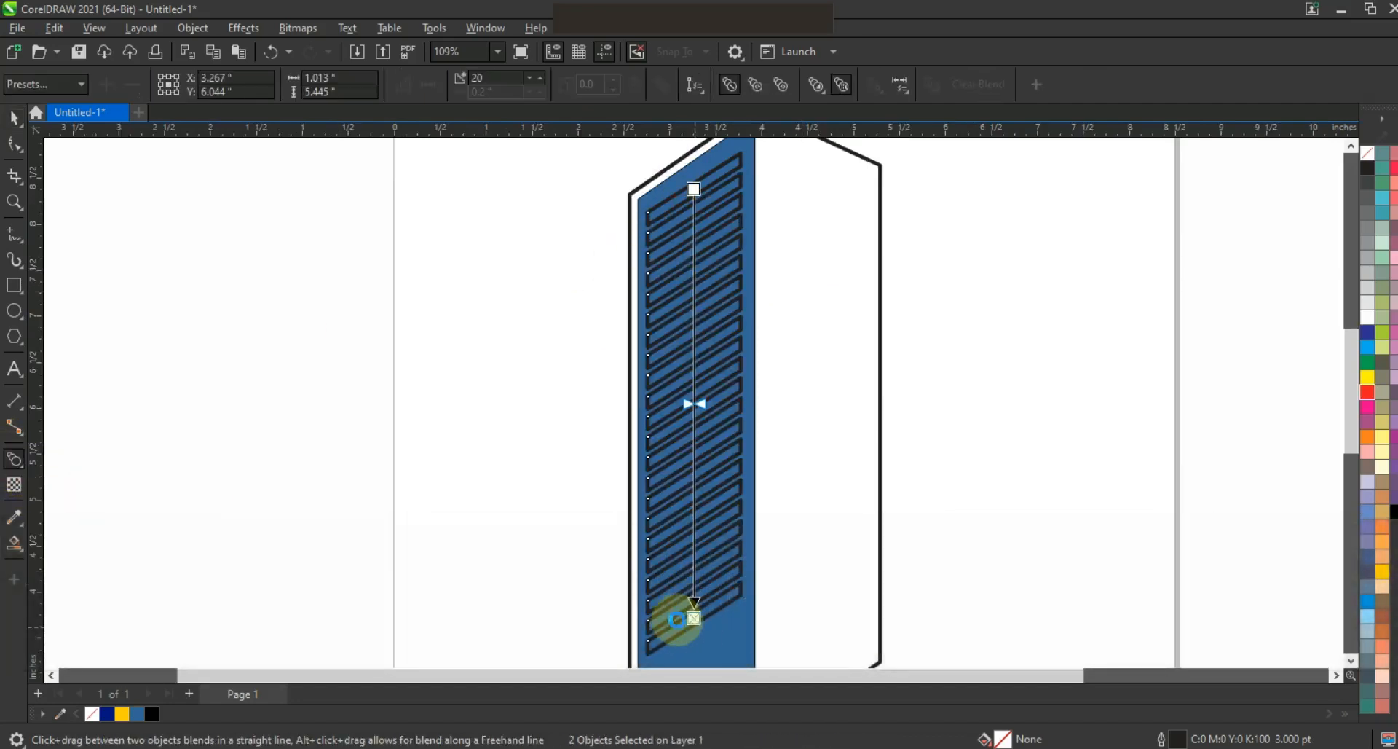
Reduce the number of steps in the window strip blend to 13.
click(530, 78)
click(530, 78)
click(530, 78)
click(530, 78)
click(530, 78)
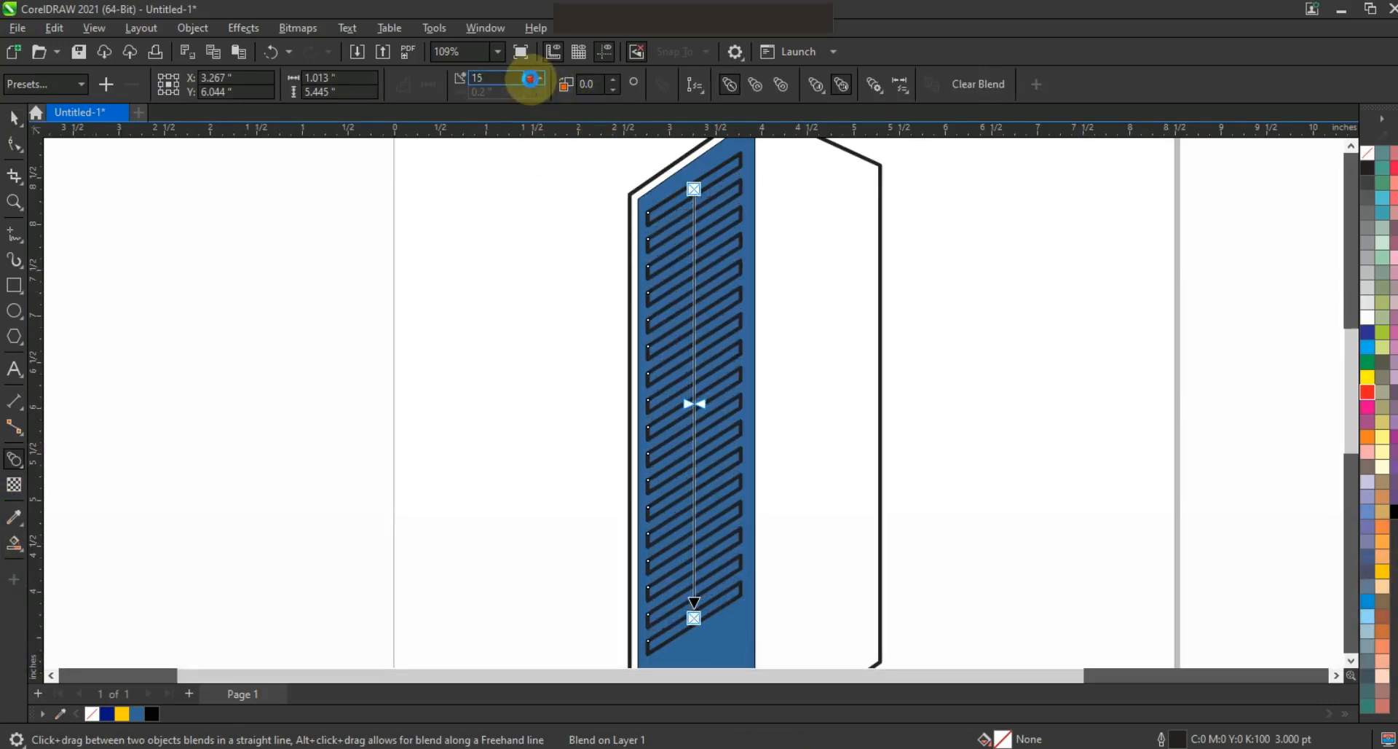
click(530, 78)
click(530, 78)
Break the blend apart, then weld its bars and combine them with the blue face to cut out the window strips.
click(14, 116)
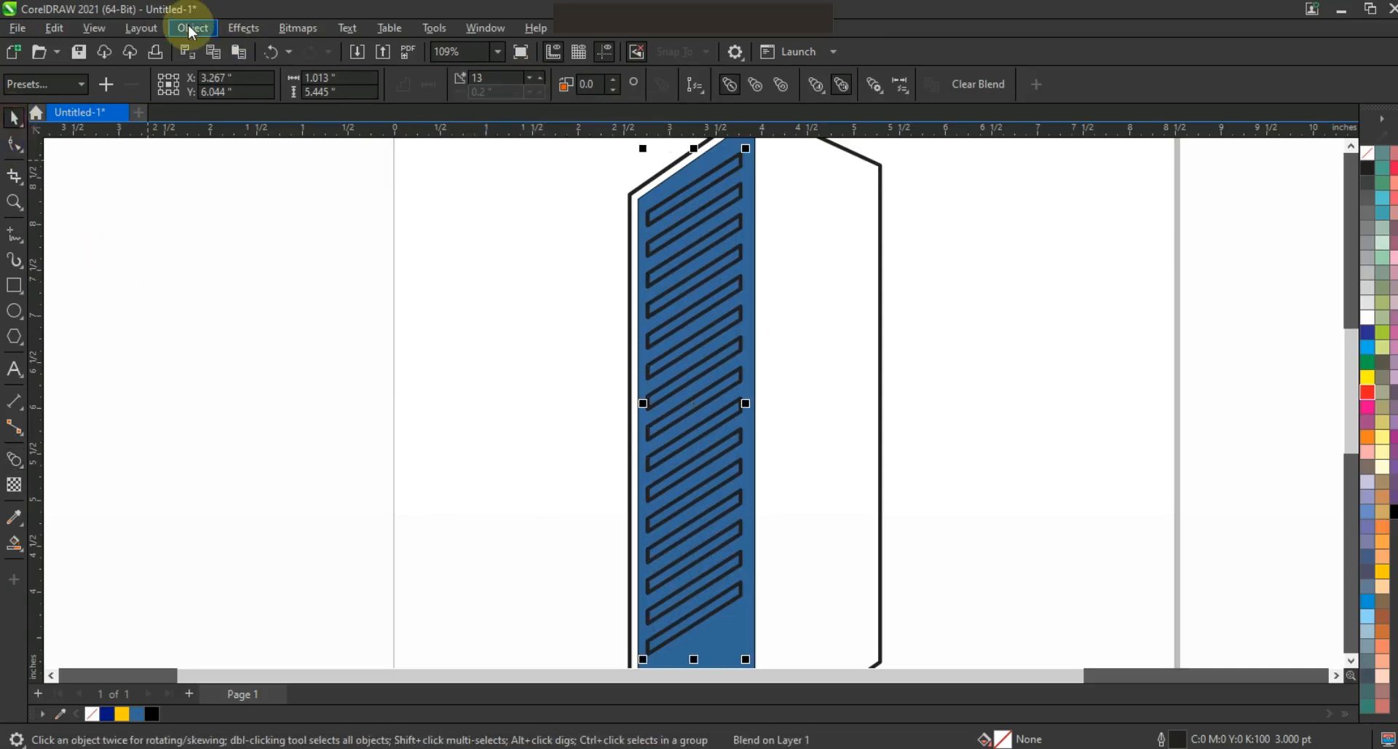
click(191, 29)
click(262, 436)
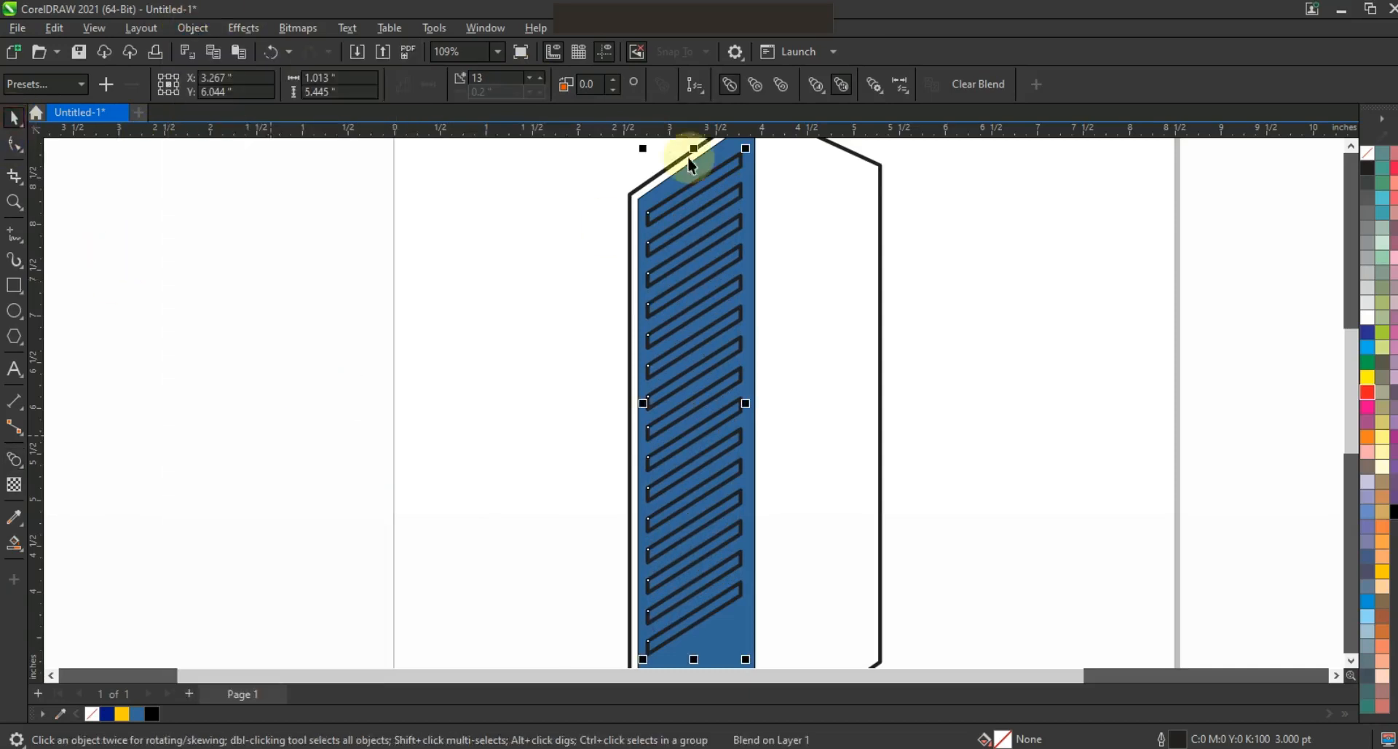
click(731, 93)
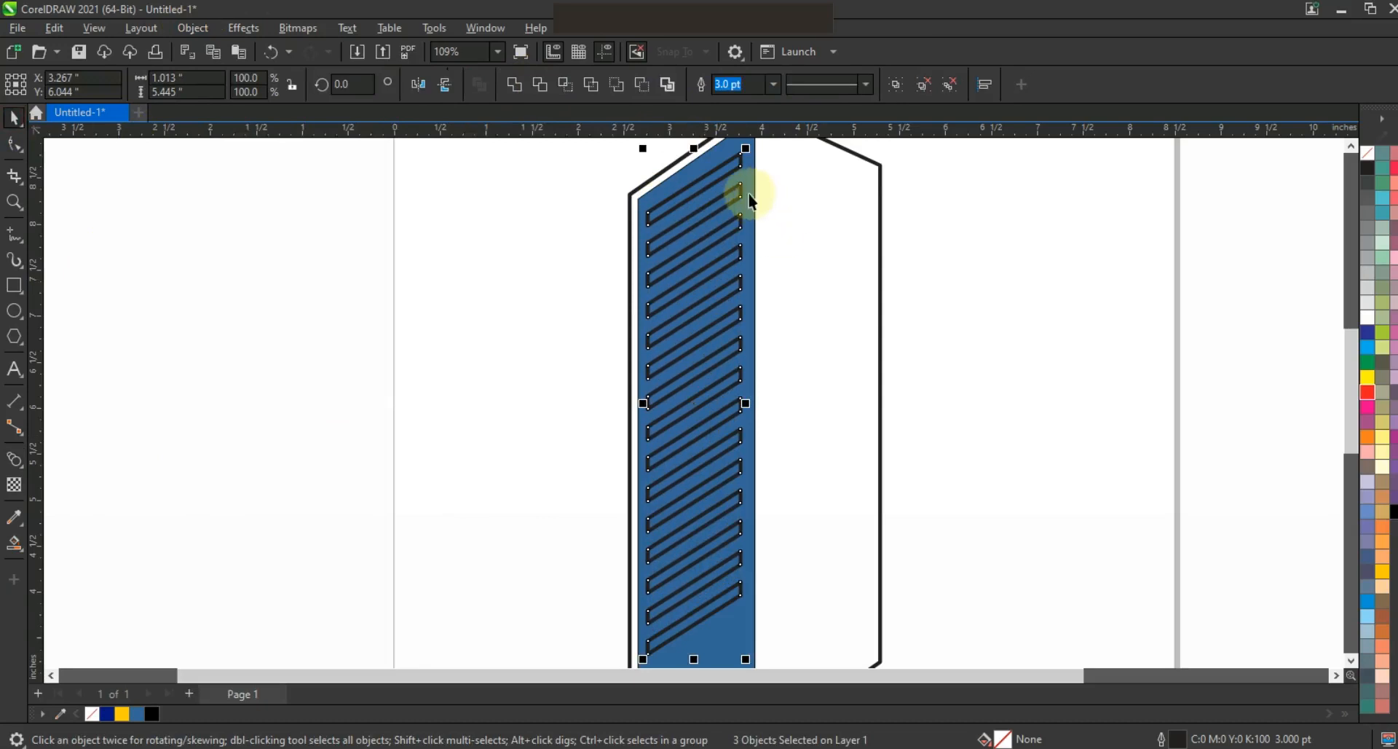
shift+click(750, 195)
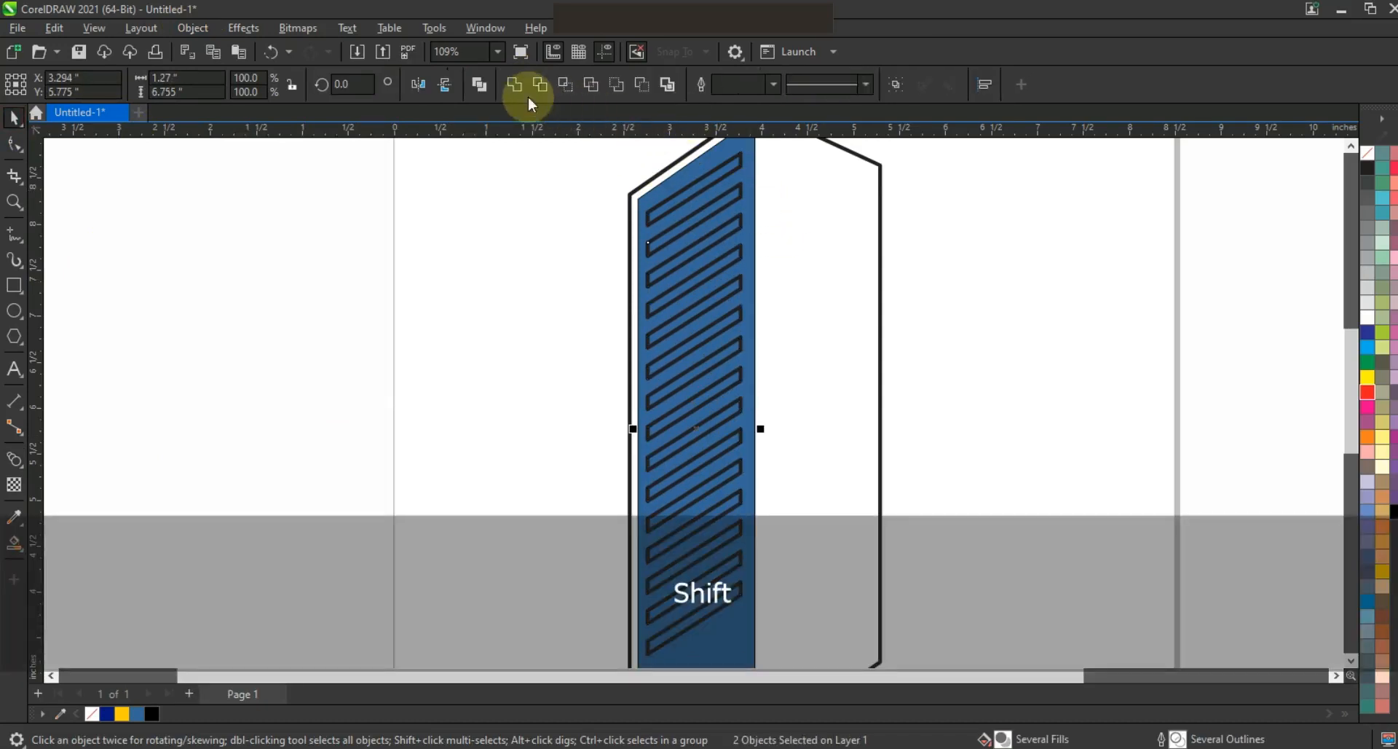
click(485, 87)
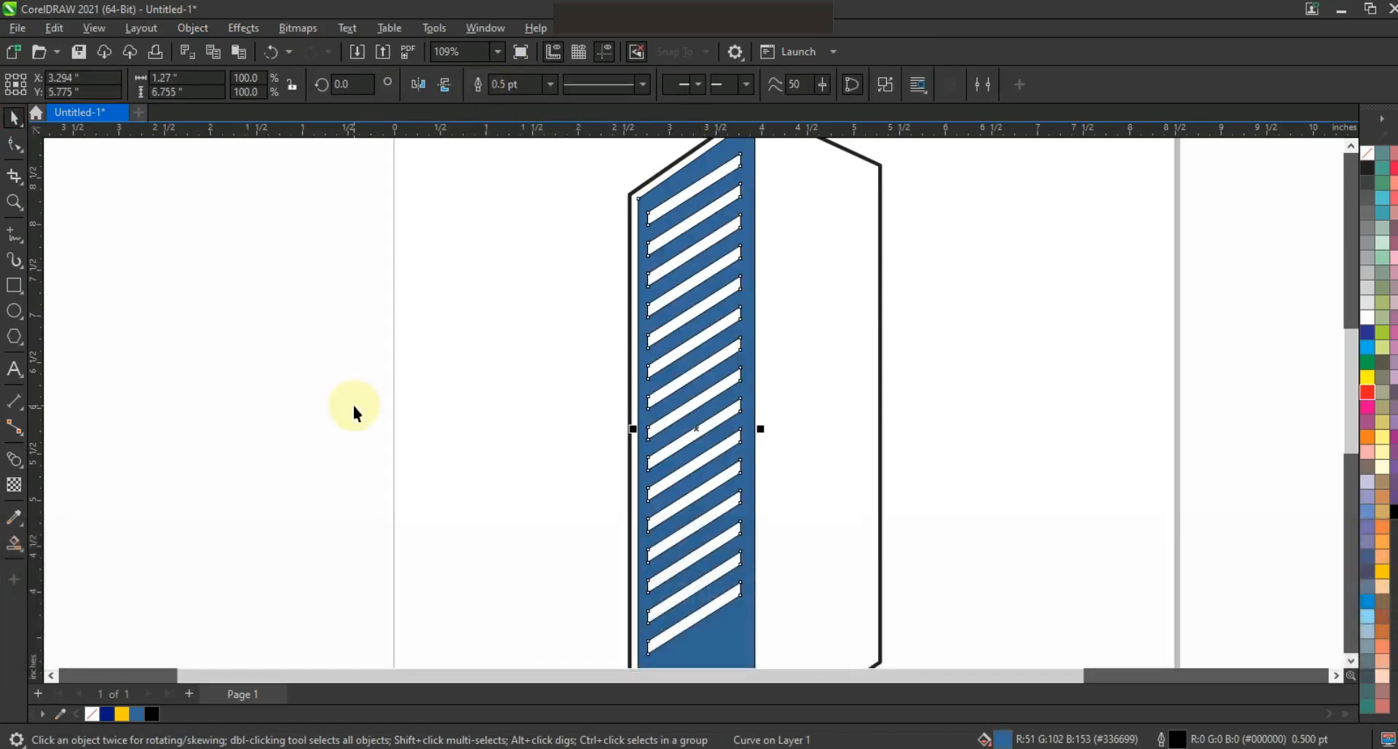
click(356, 413)
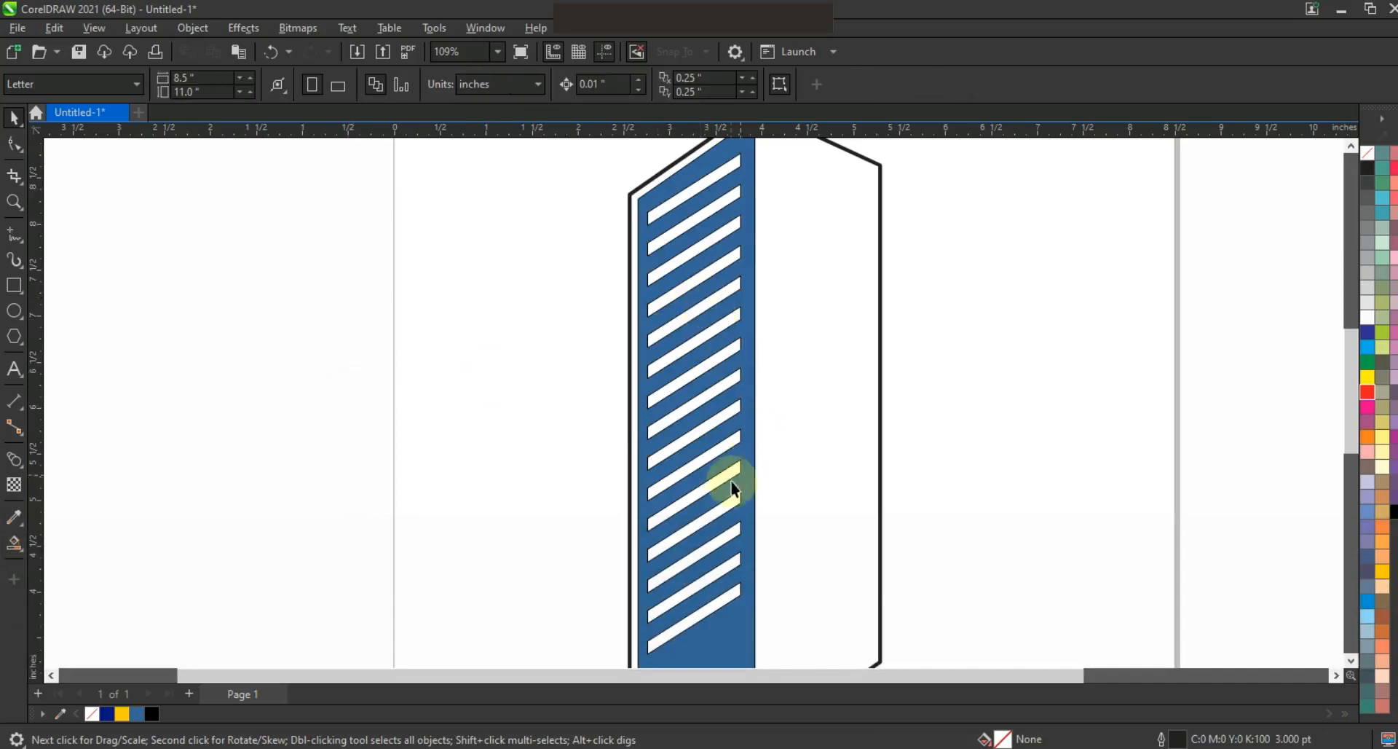
Fill the tower's hexagon with dark blue and its slotted front face with yellow.
key(F3)
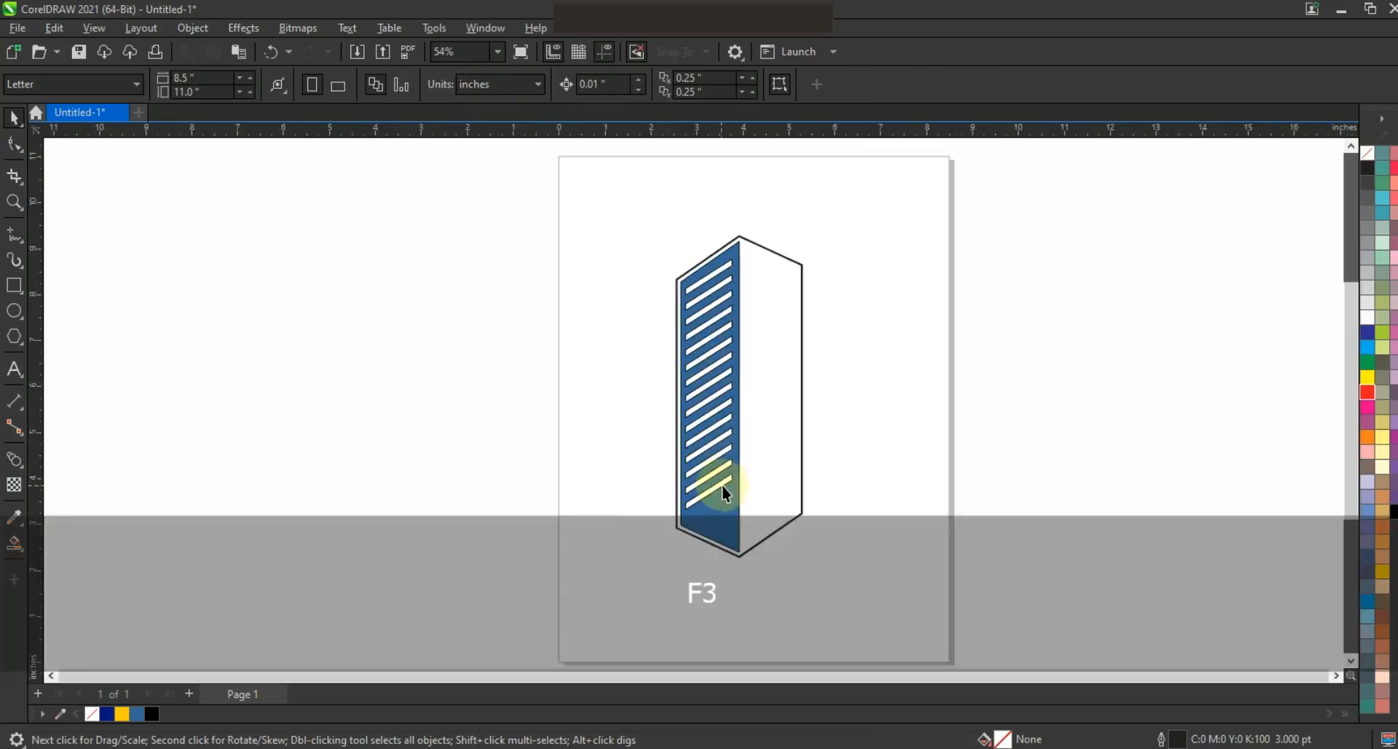
click(803, 439)
click(107, 714)
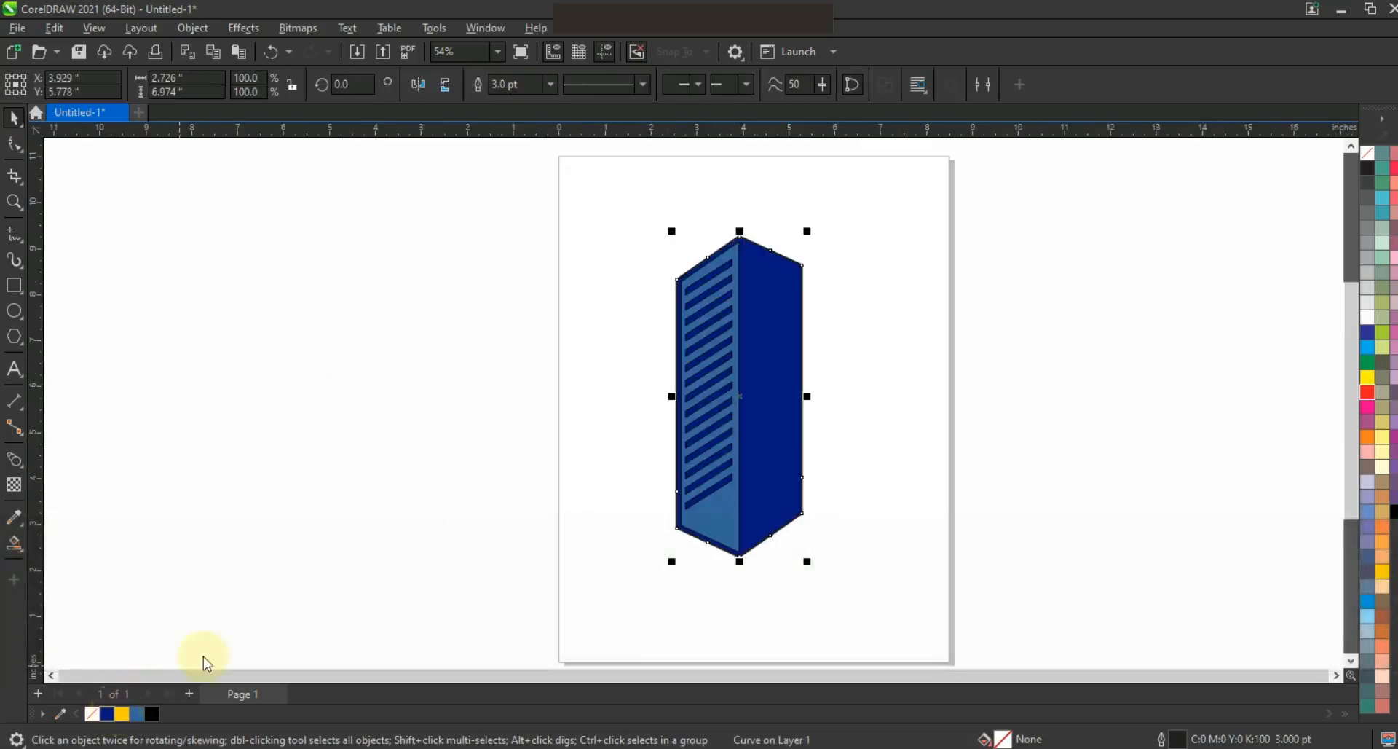
click(734, 381)
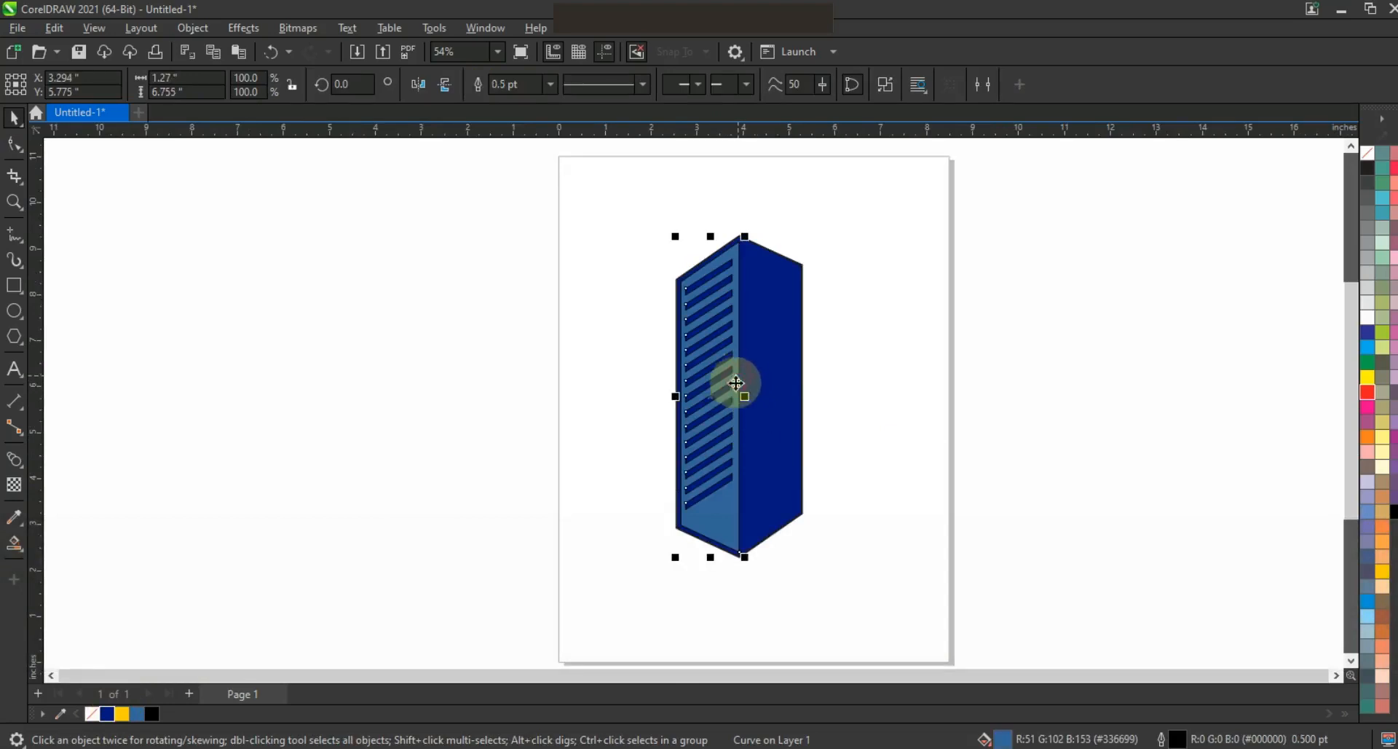
click(122, 714)
Remove the outlines from both the dark blue hexagon and the yellow face.
click(603, 213)
drag(822, 558, 897, 553)
right_click(1368, 155)
click(1339, 167)
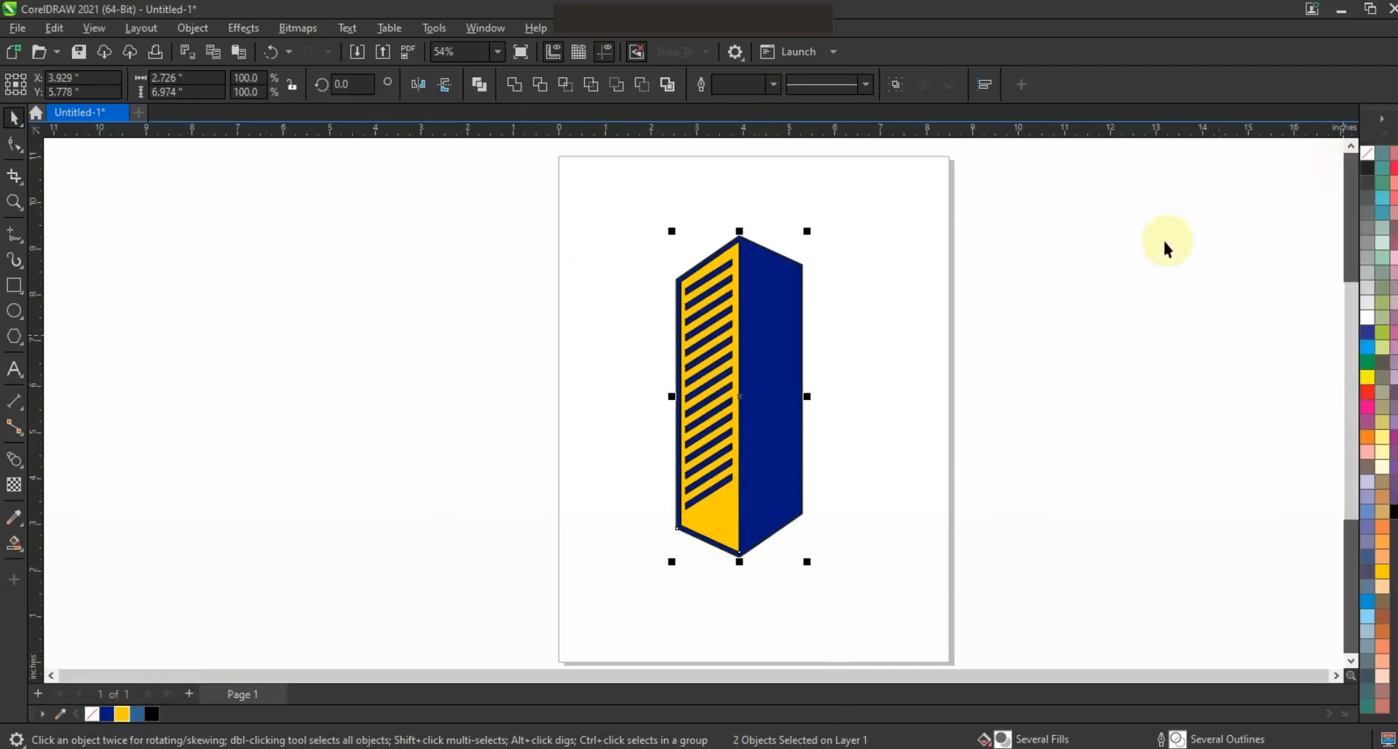
click(1162, 240)
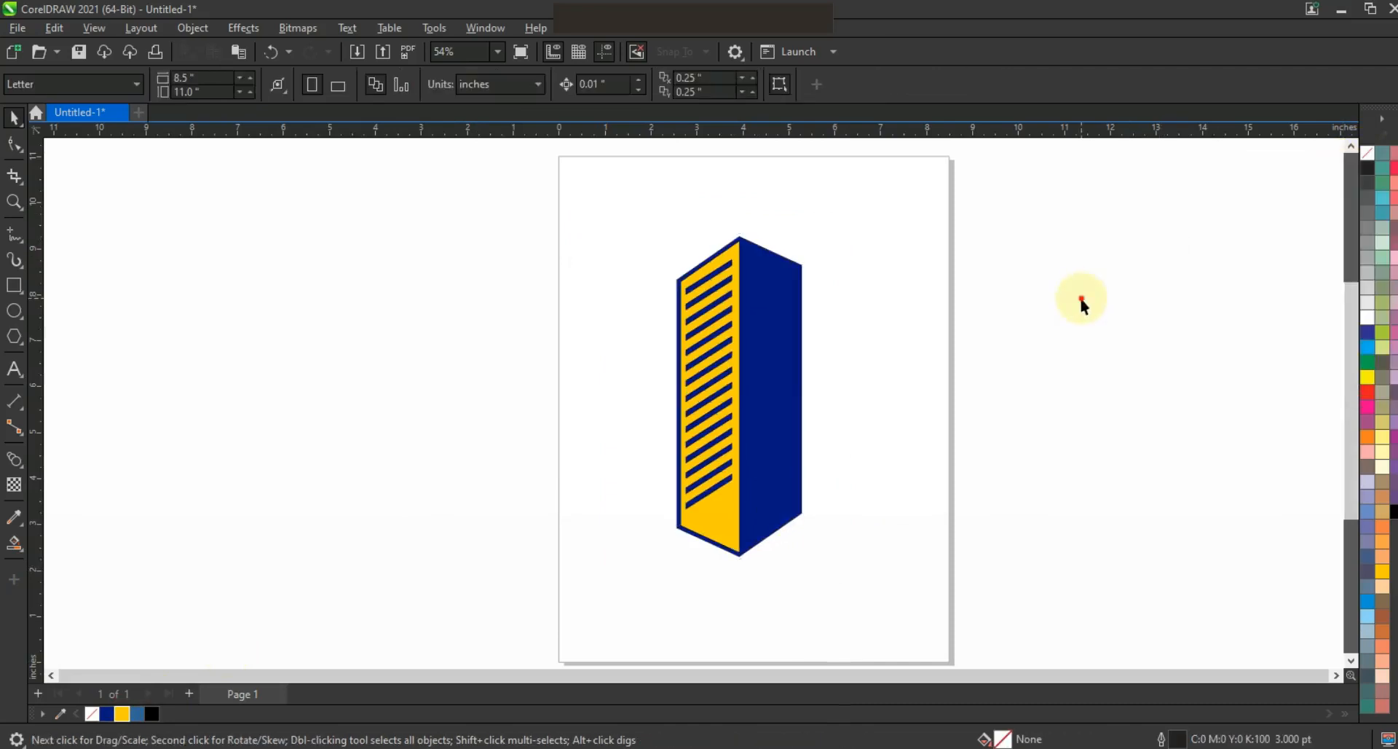
Duplicate the whole tower, scale the copy to 85% and place it lower right, overlapping the first tower.
click(14, 201)
drag(620, 195, 991, 657)
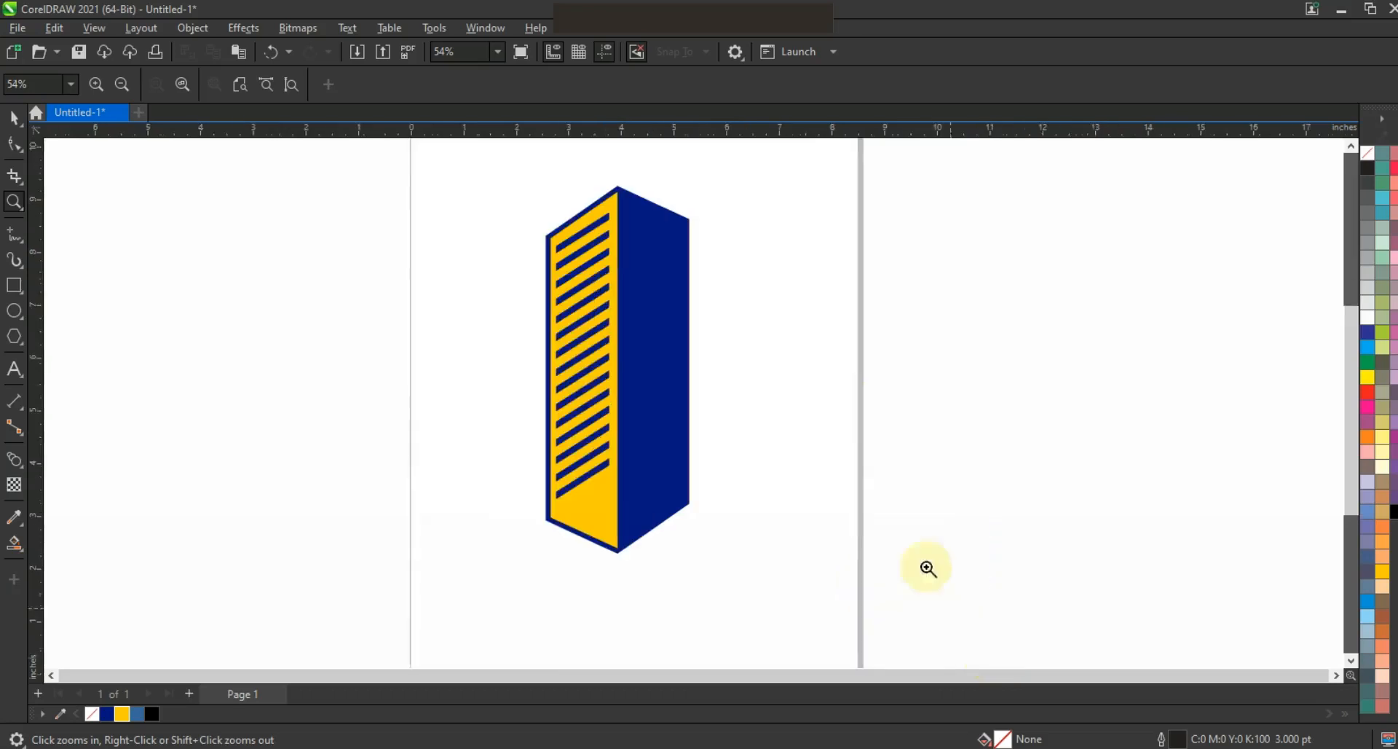
click(14, 117)
drag(440, 171, 778, 580)
key(KP_Add)
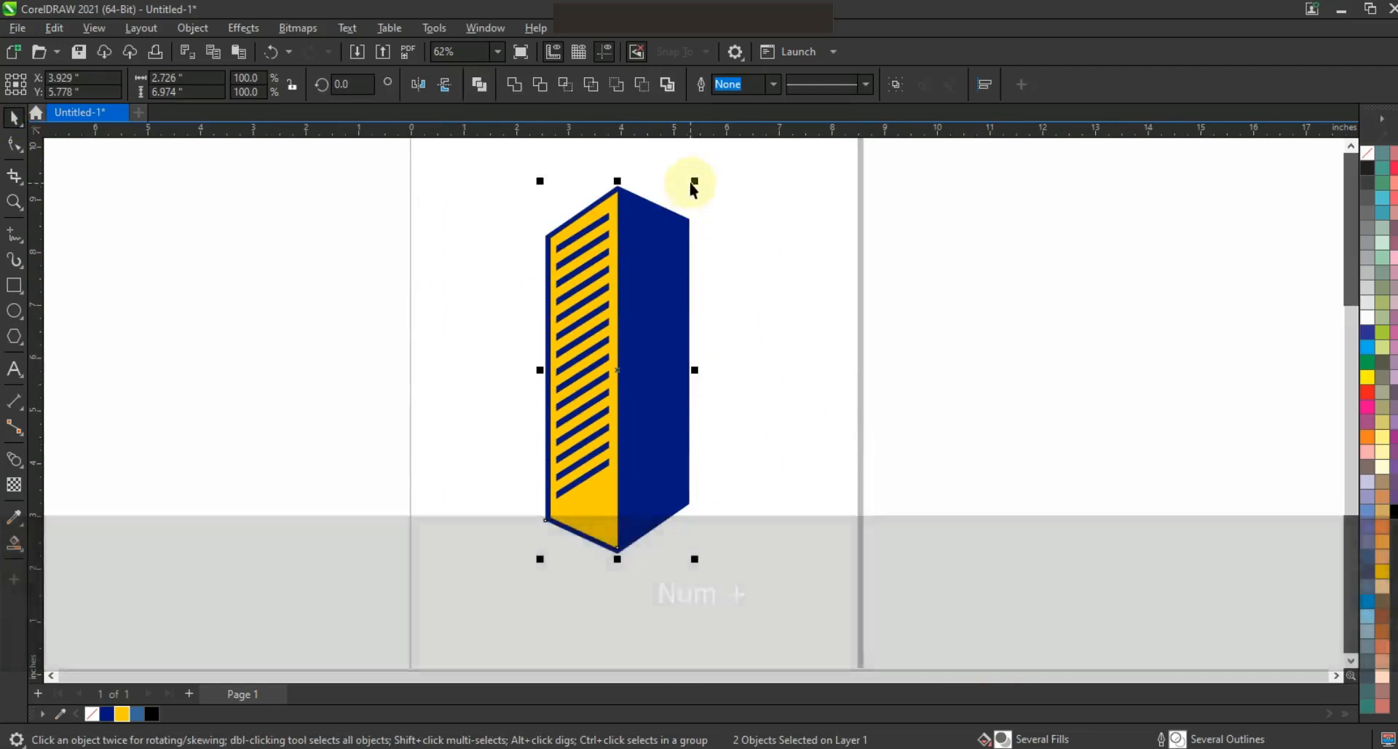
drag(695, 182, 684, 210)
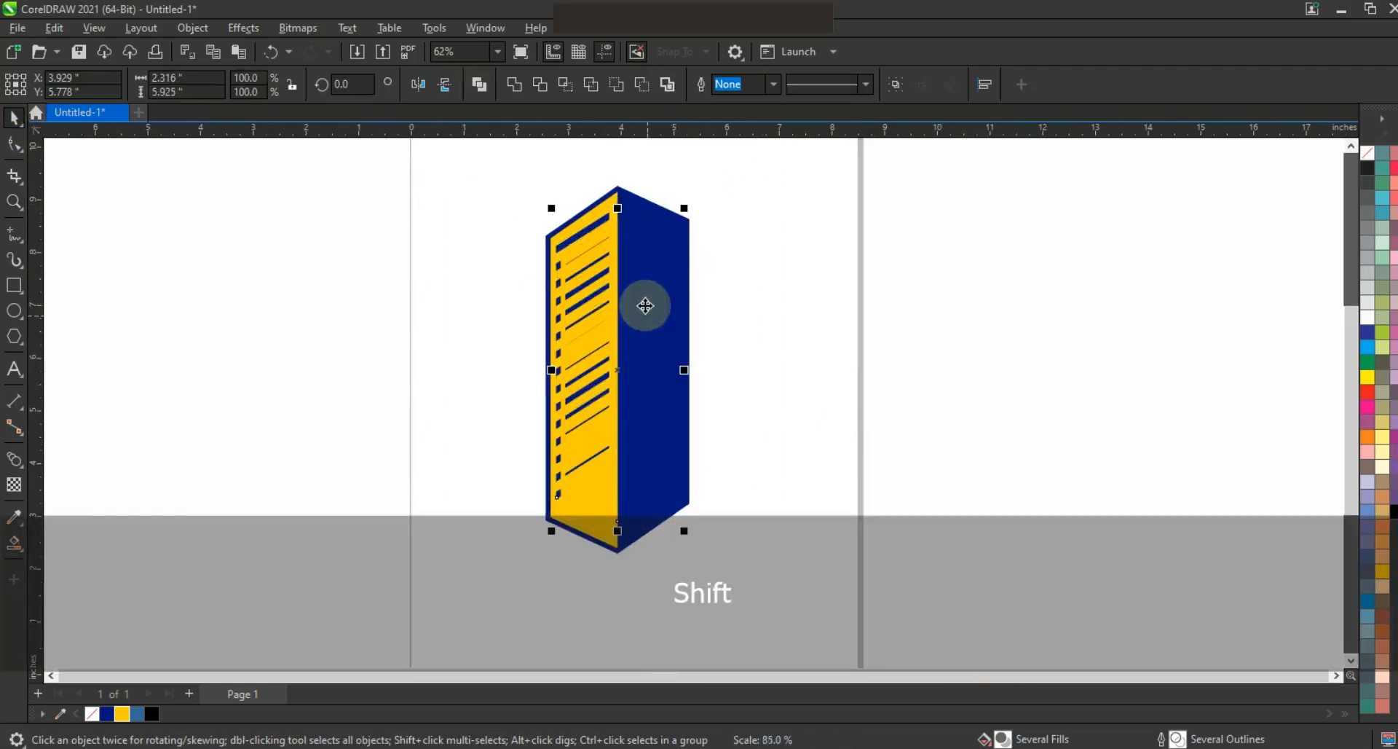
drag(619, 349, 711, 412)
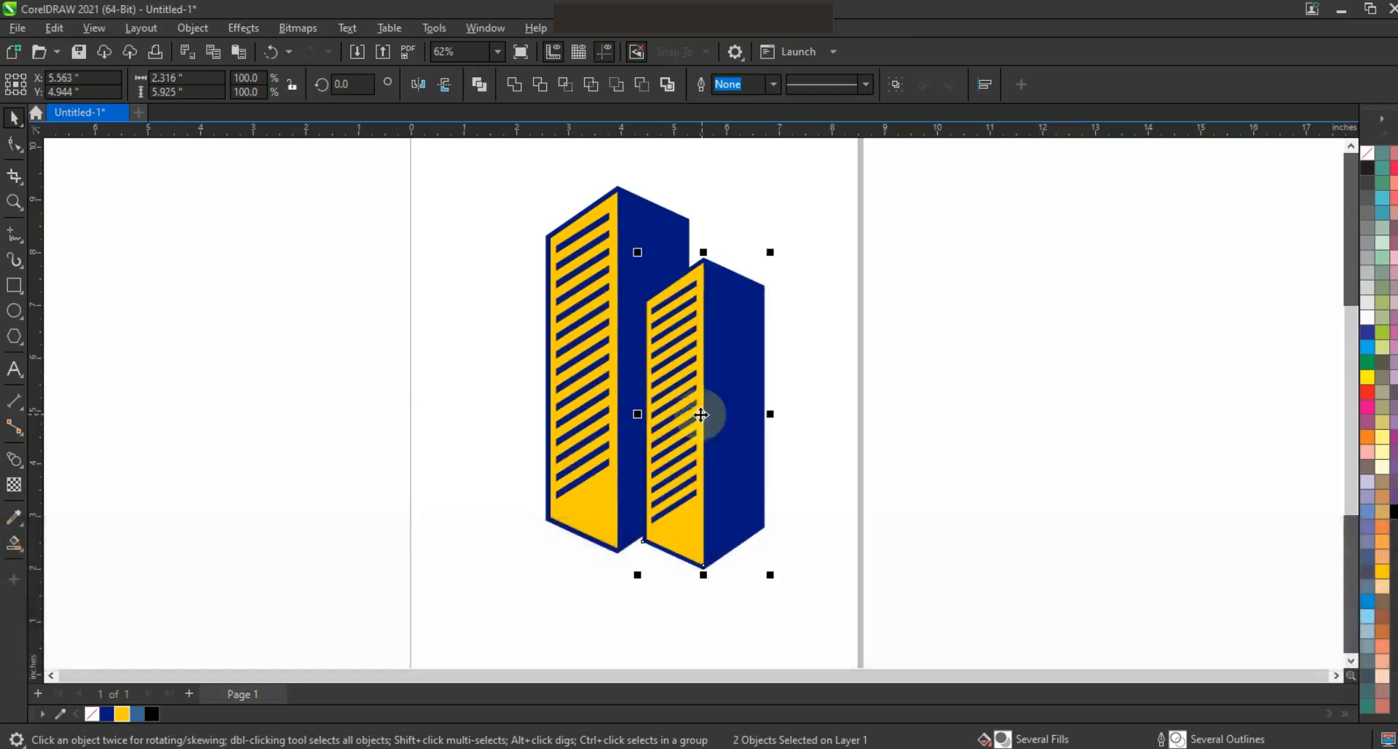
drag(718, 365, 714, 356)
key(F3)
Break the smaller tower's yellow face apart and bring its window strips to the front.
click(715, 351)
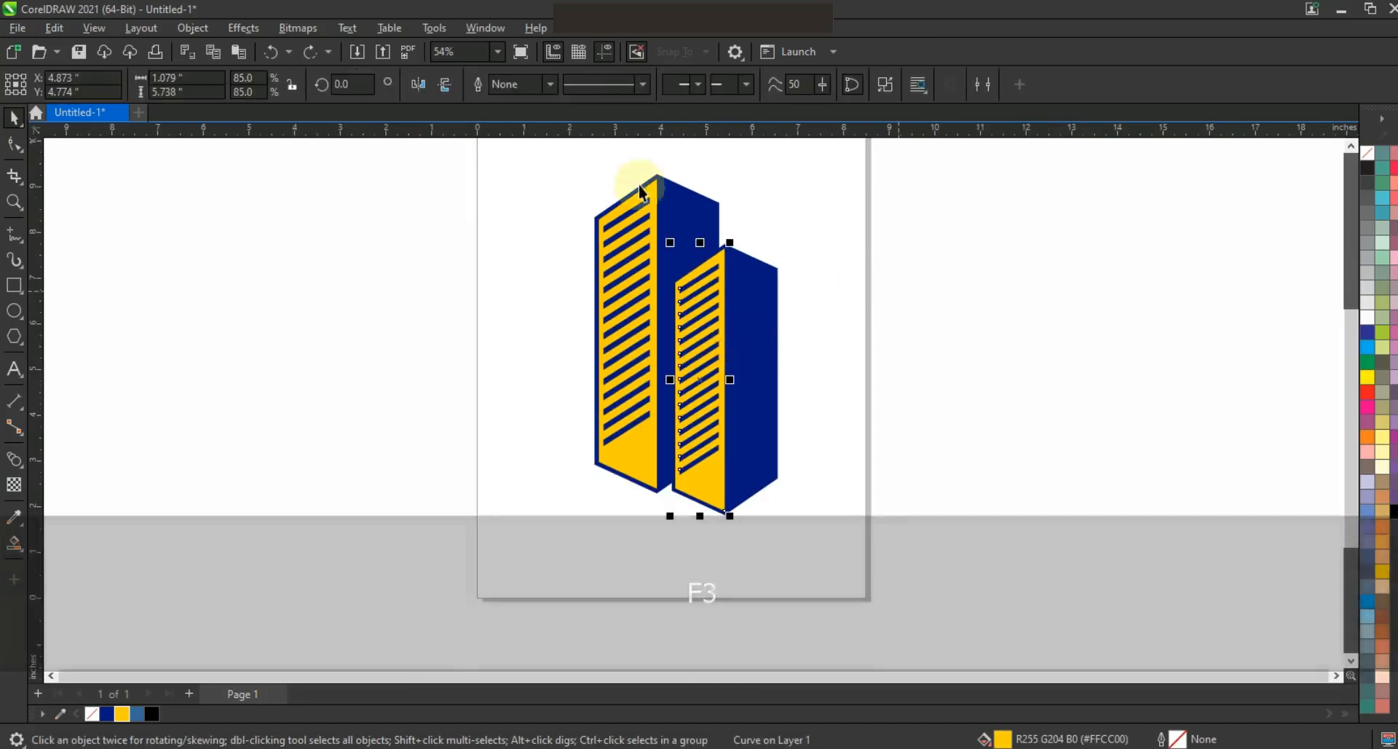
click(885, 86)
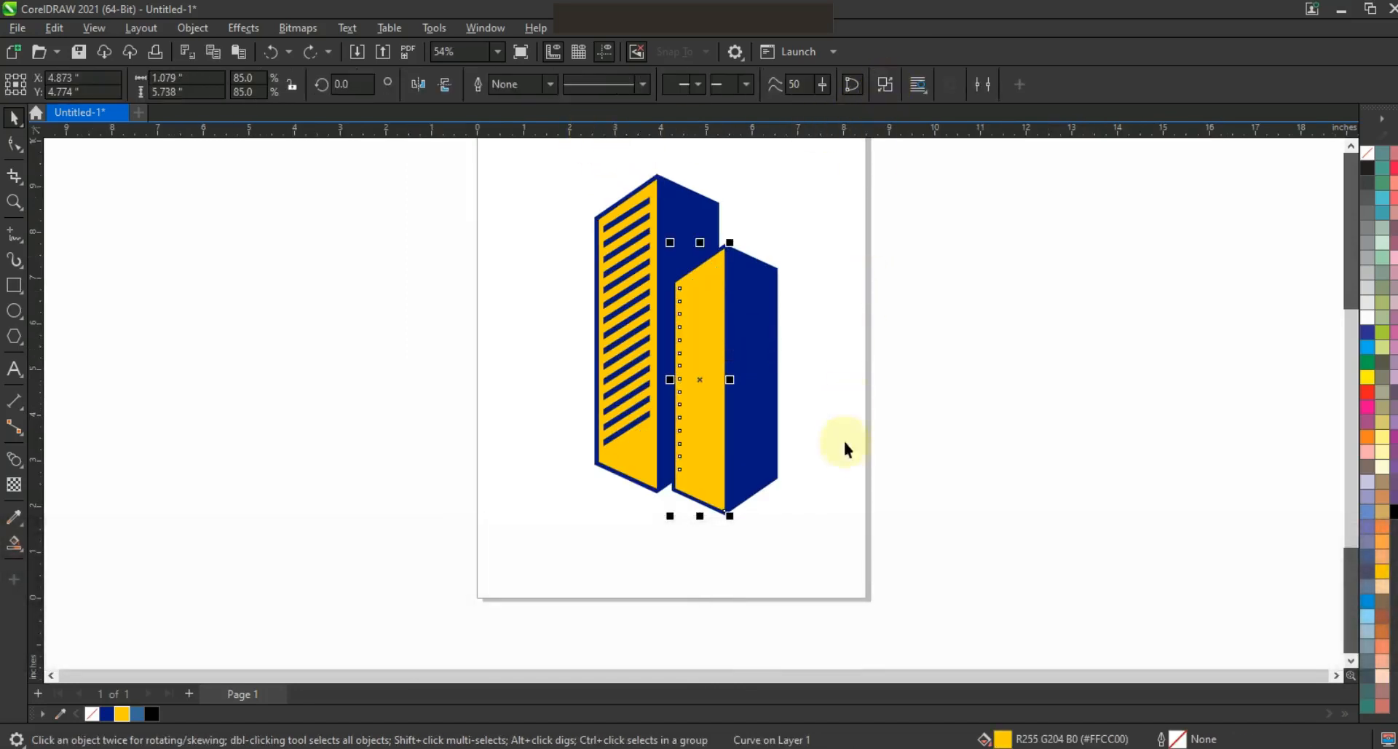
click(814, 482)
drag(868, 187, 653, 499)
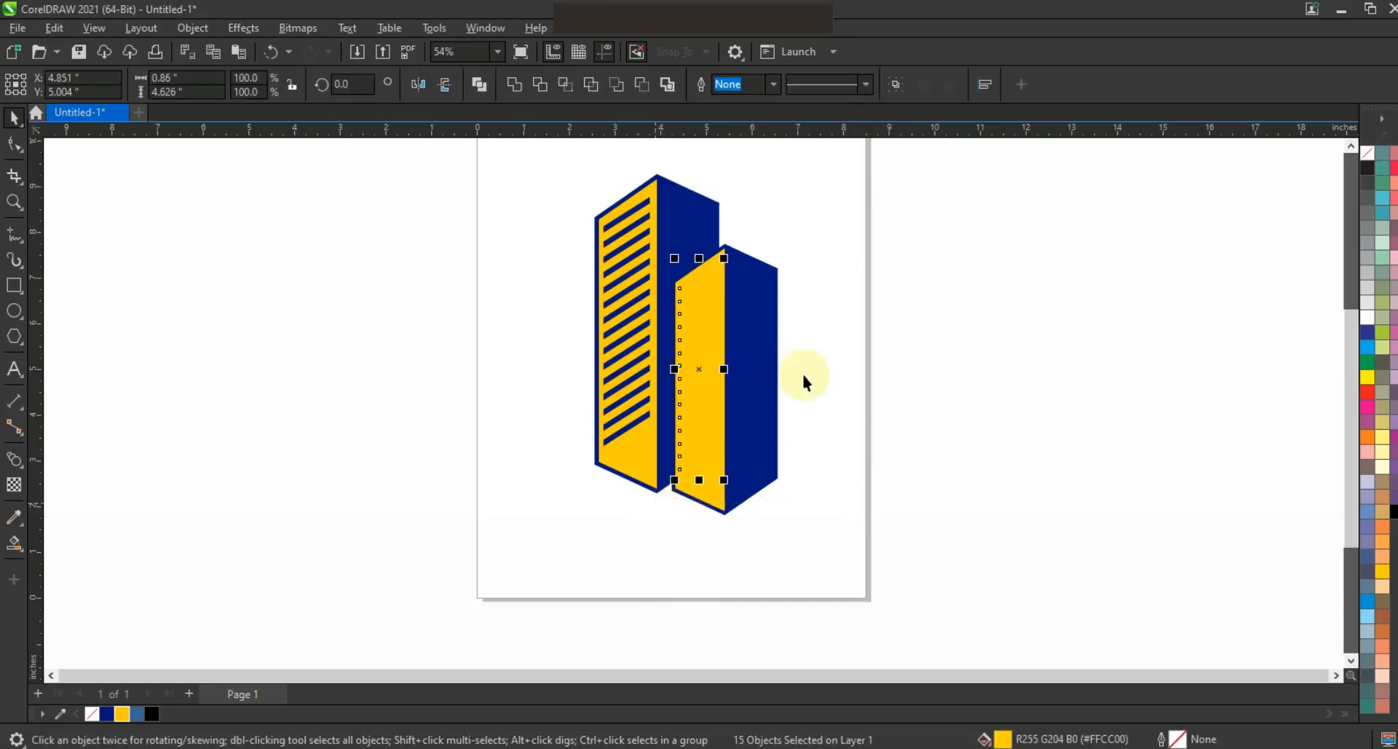
key(shift+Page_Up)
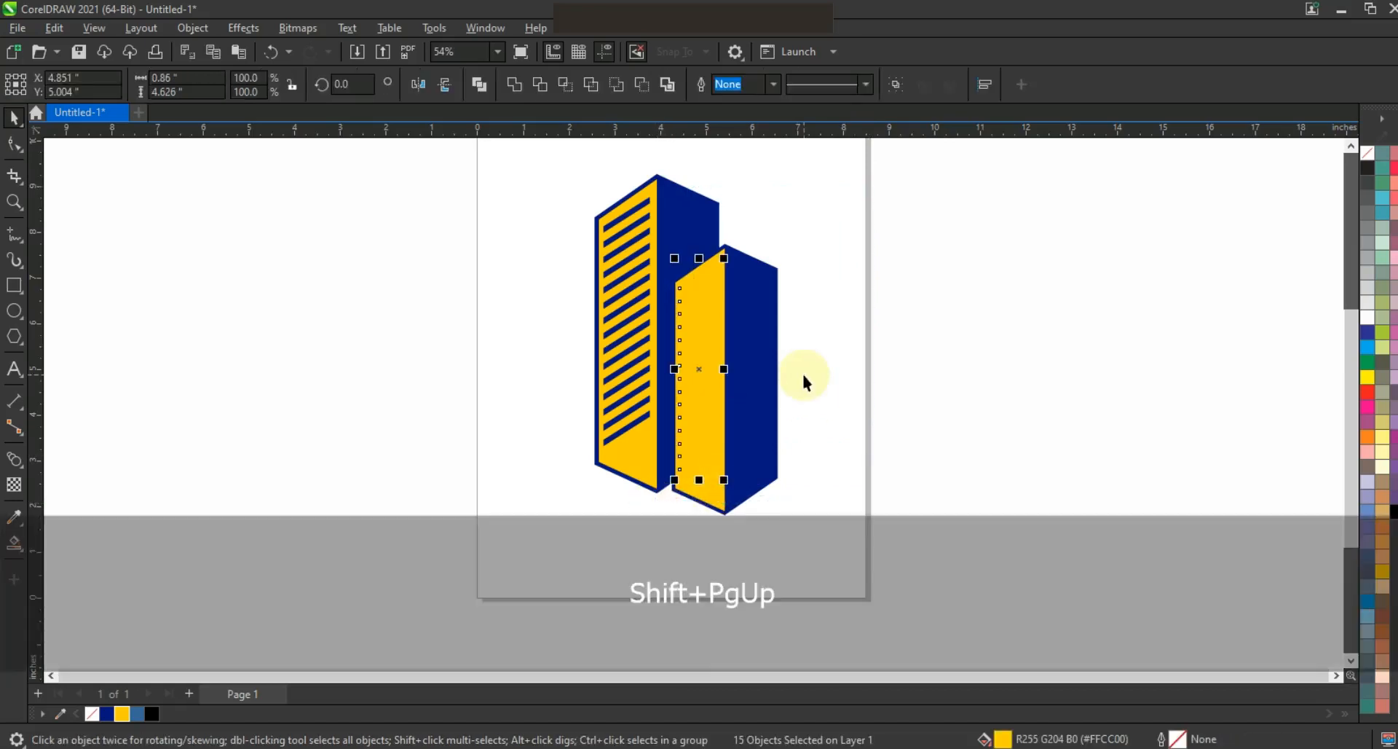
Fill the smaller tower's window strips with black and weld them into a single object.
click(1367, 168)
click(514, 90)
click(1011, 374)
Draw a narrow vertical rectangle down the middle of the smaller tower's window strips.
click(15, 202)
drag(267, 157, 908, 533)
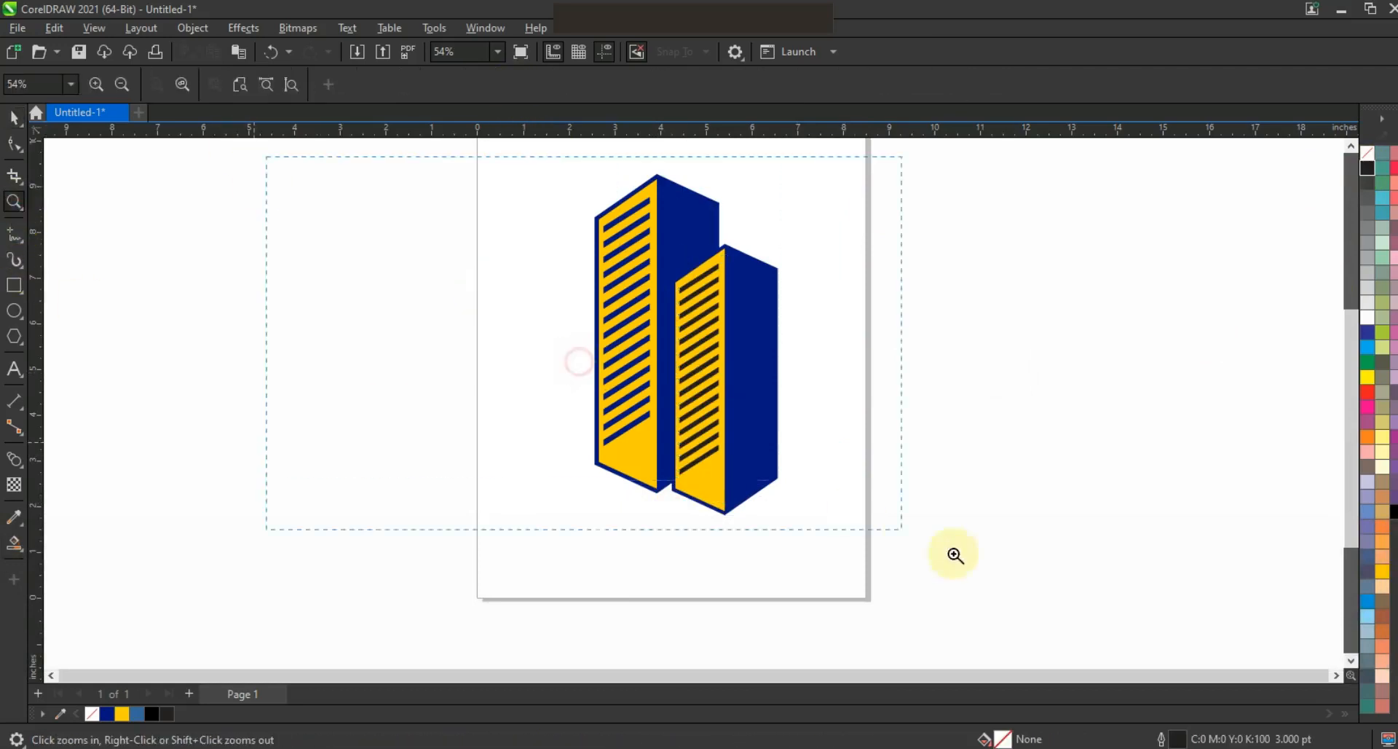
click(615, 368)
click(14, 285)
drag(801, 268, 810, 580)
Trim the window strips with the narrow rectangle to split them into two columns, and delete the rectangle.
click(14, 118)
shift+click(820, 298)
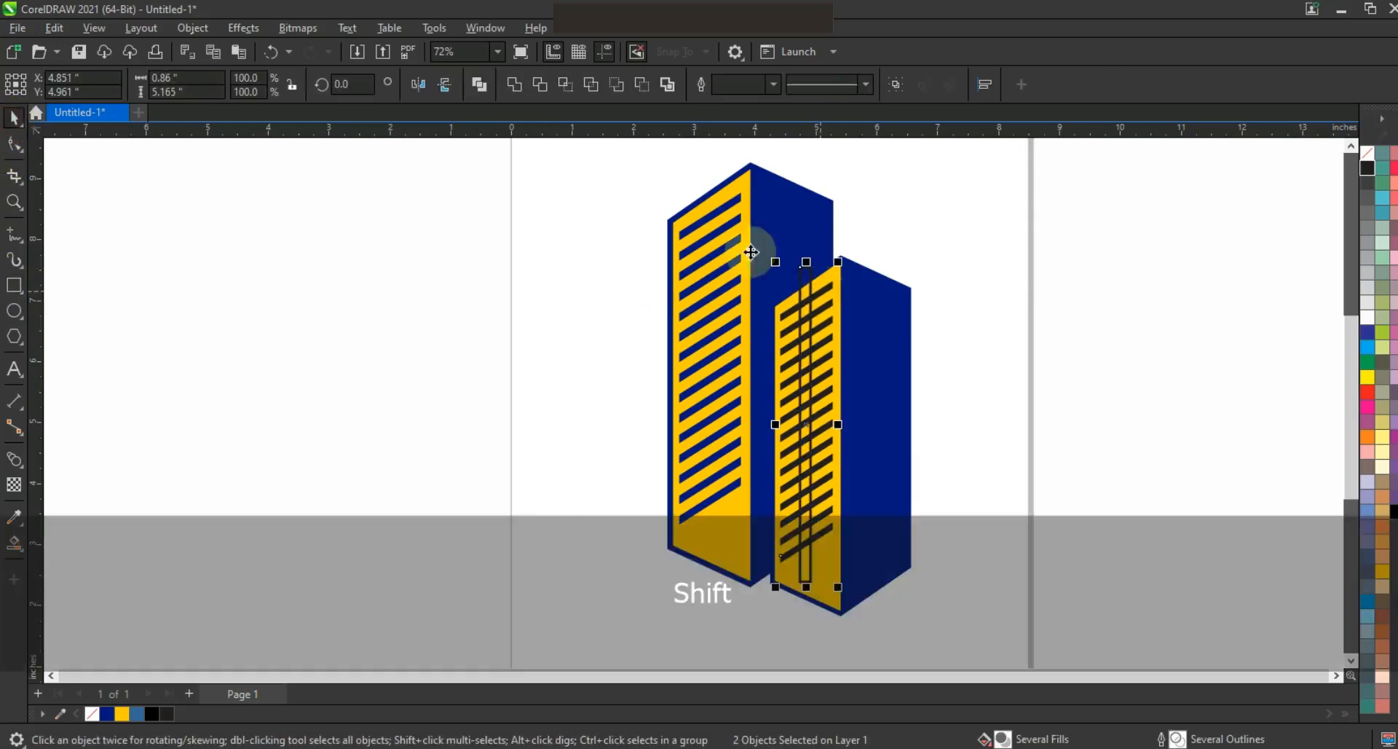
click(809, 283)
key(Delete)
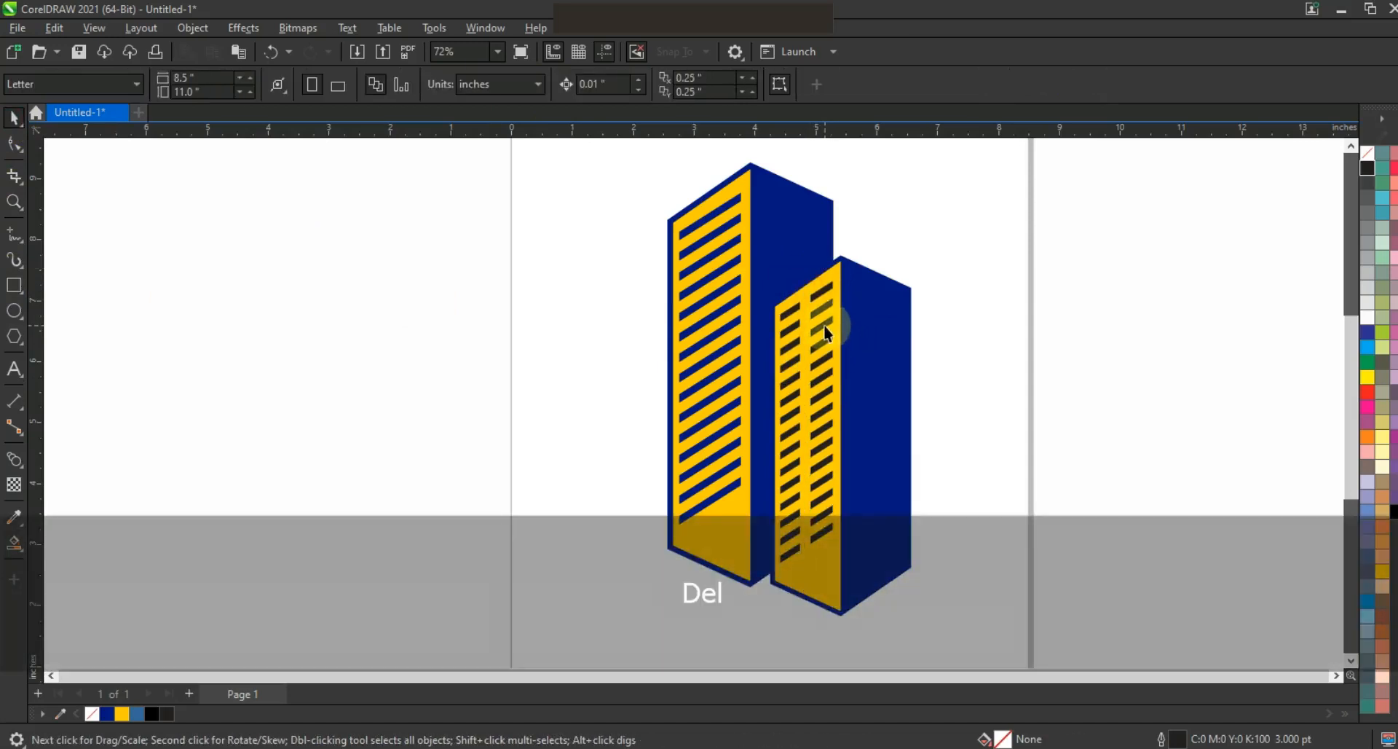
Fill the smaller tower's two-column window strips with the tower's dark blue.
click(825, 333)
click(106, 714)
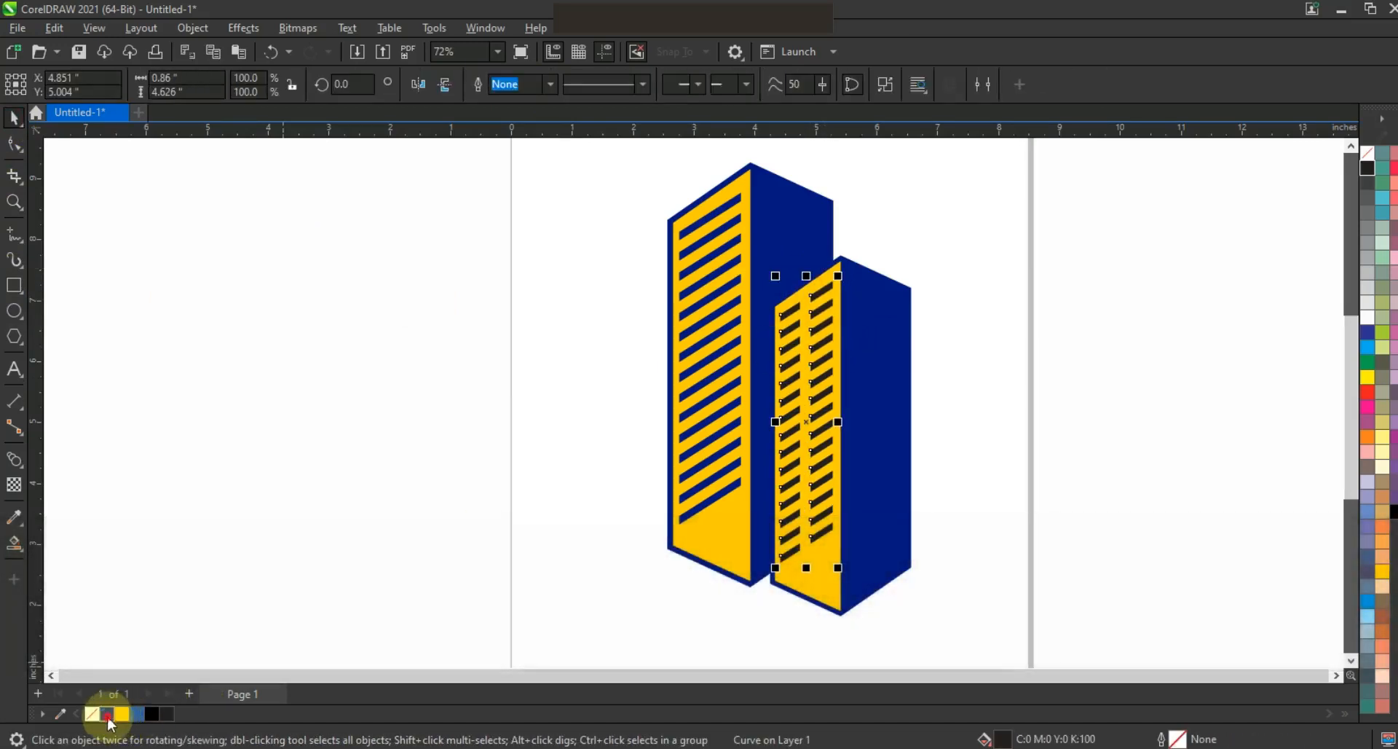
click(1161, 450)
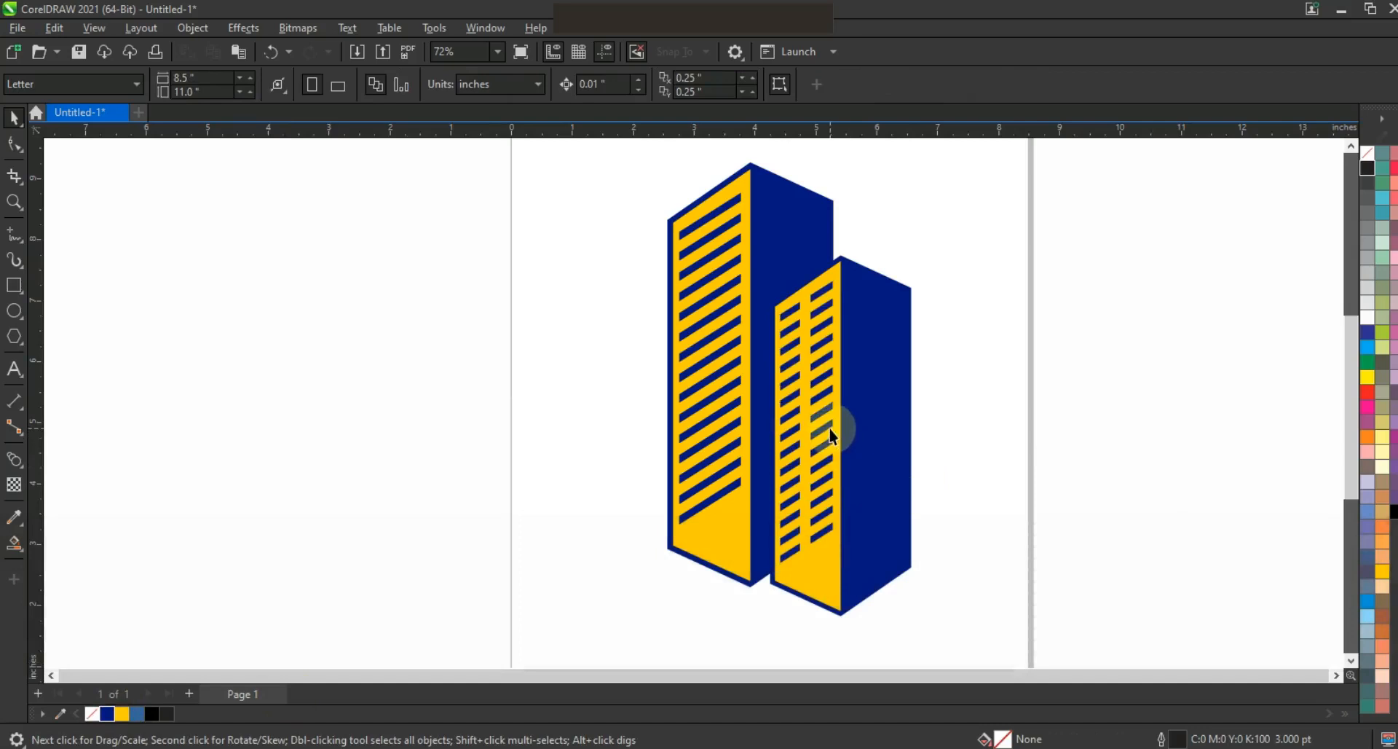
Mirror the smaller tower's two-column window strips onto its right face and nudge them into position.
click(777, 431)
drag(777, 422, 859, 442)
key(Right)
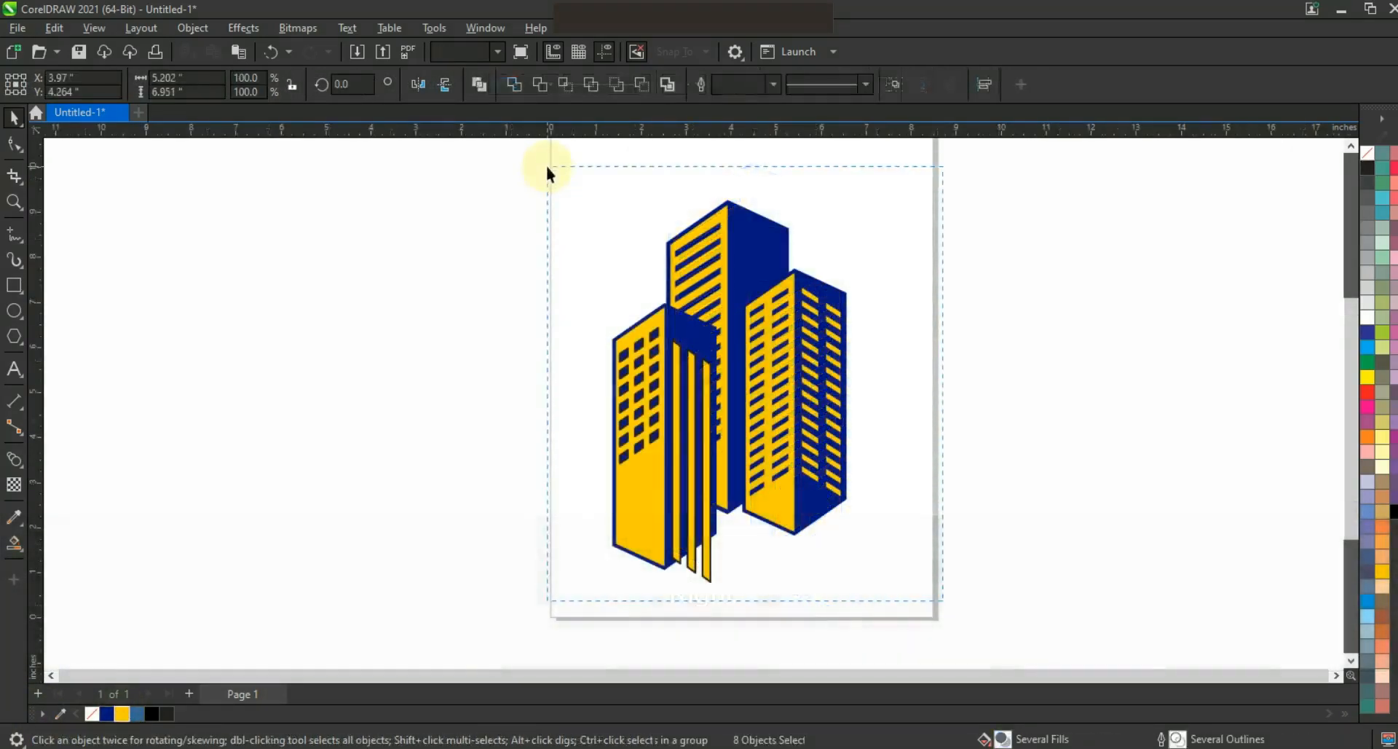
Place a copy of the three-building group beside the page and weld it into one solid silhouette.
click(818, 374)
drag(818, 374, 470, 389)
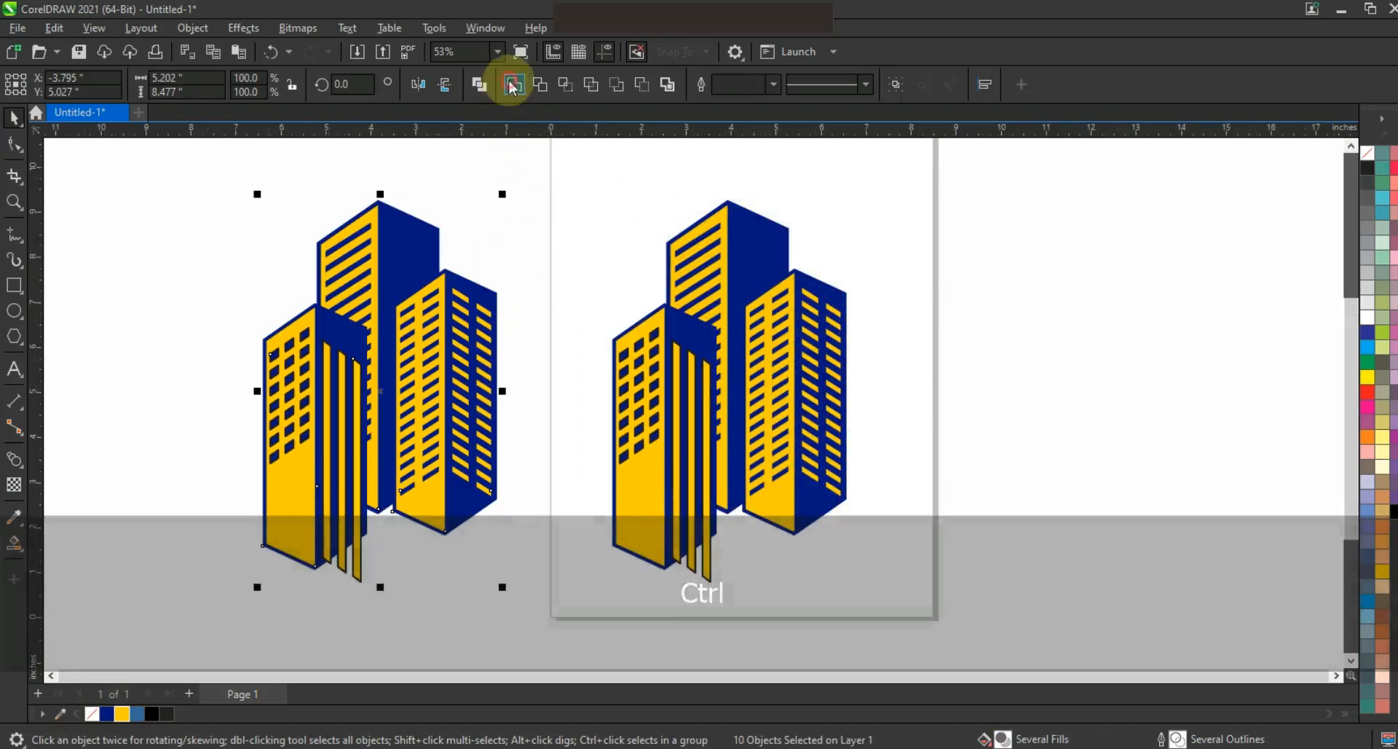
click(514, 84)
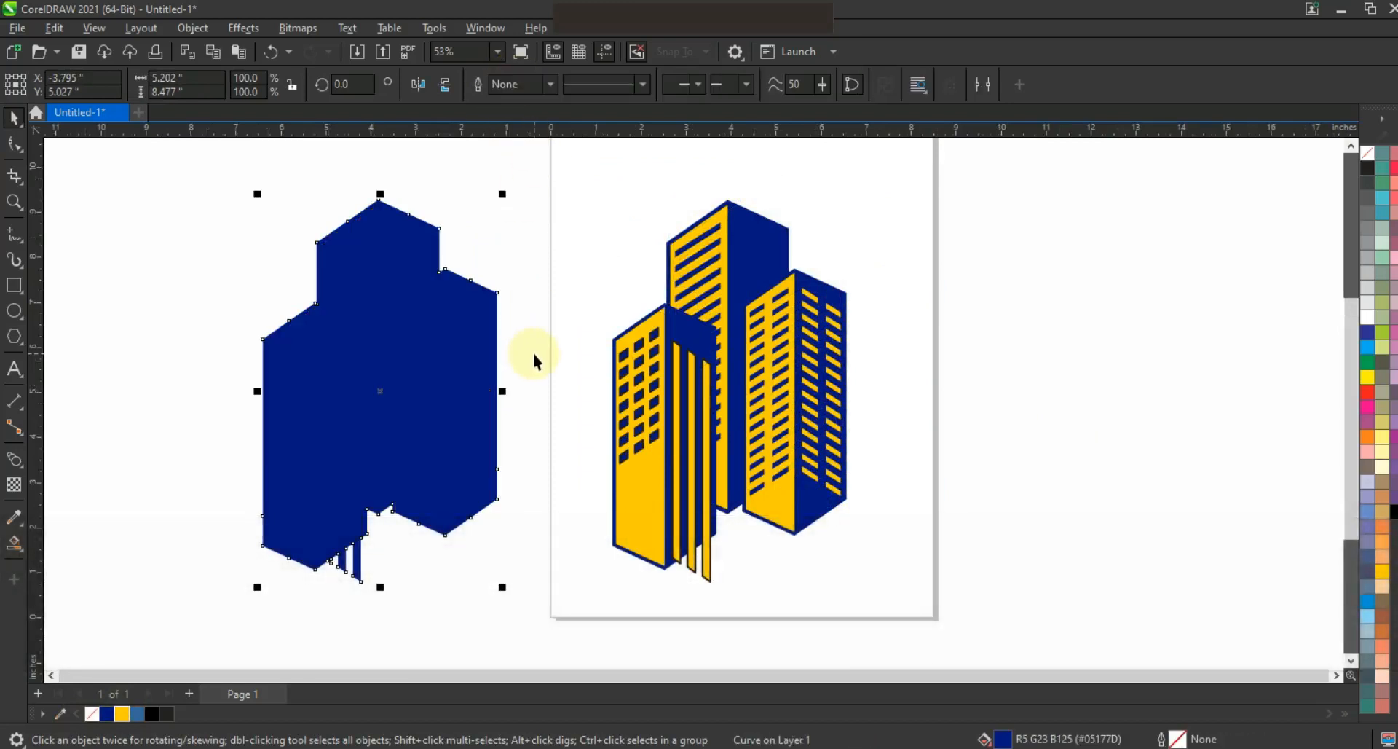
click(533, 355)
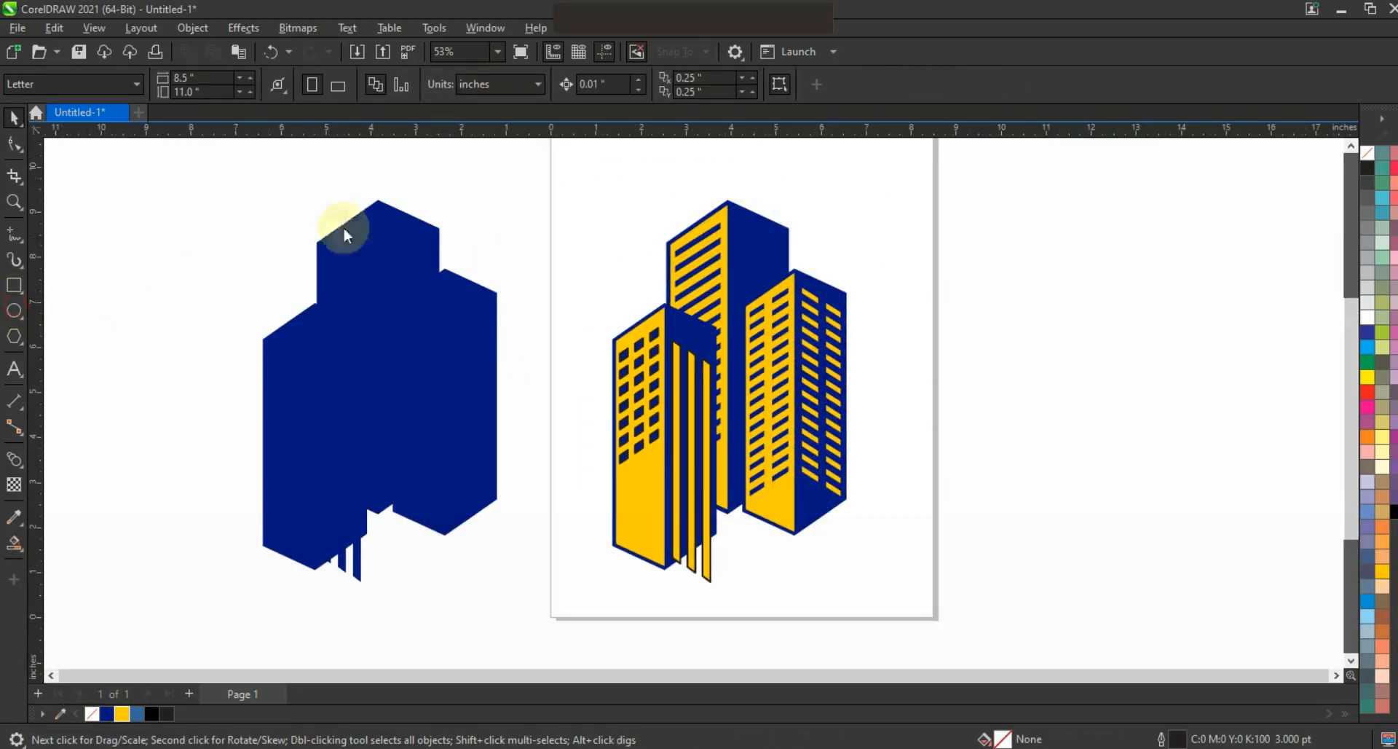
Draw a circle about 7.375 in across over the silhouette and give it a light grey outline.
key(F7)
drag(166, 158, 281, 490)
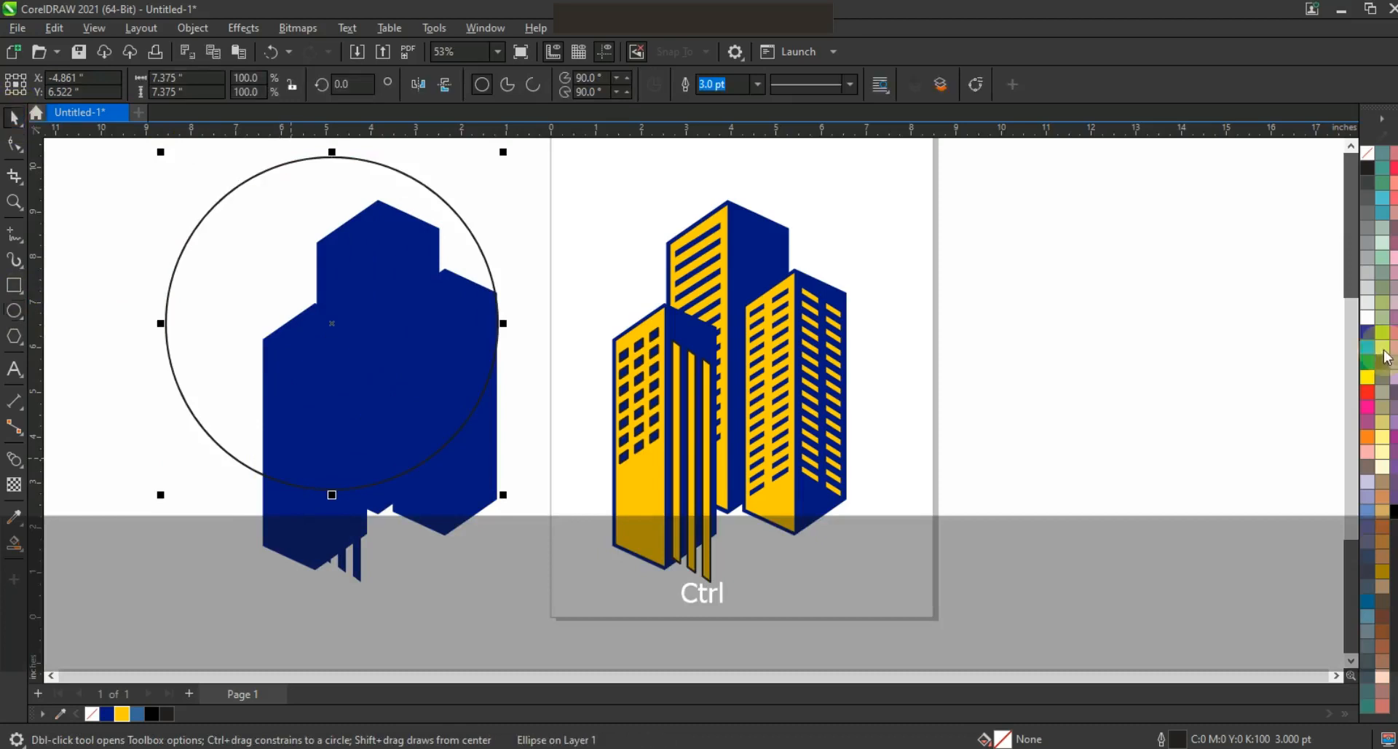
right_click(1366, 272)
click(1345, 283)
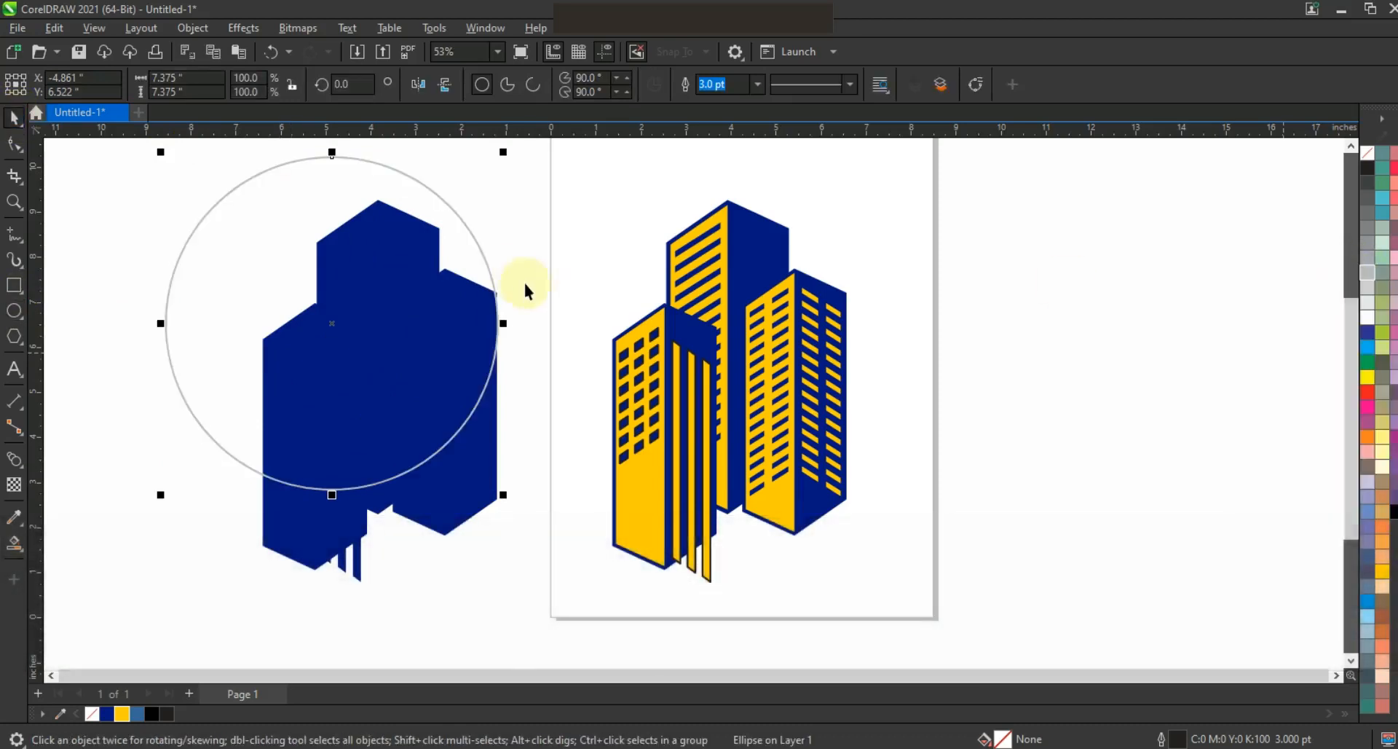
Stretch the grey circle into a wide ellipse, rotate it by about 13.8 degrees and reposition it over the silhouette.
drag(503, 323, 539, 365)
click(540, 365)
drag(565, 531, 566, 452)
click(523, 251)
drag(556, 173, 550, 187)
drag(528, 299, 529, 291)
Place a second tilted ellipse slightly offset from the first and adjust it so their lower edges enclose a narrow crescent.
drag(540, 182, 362, 514)
shift+click(354, 501)
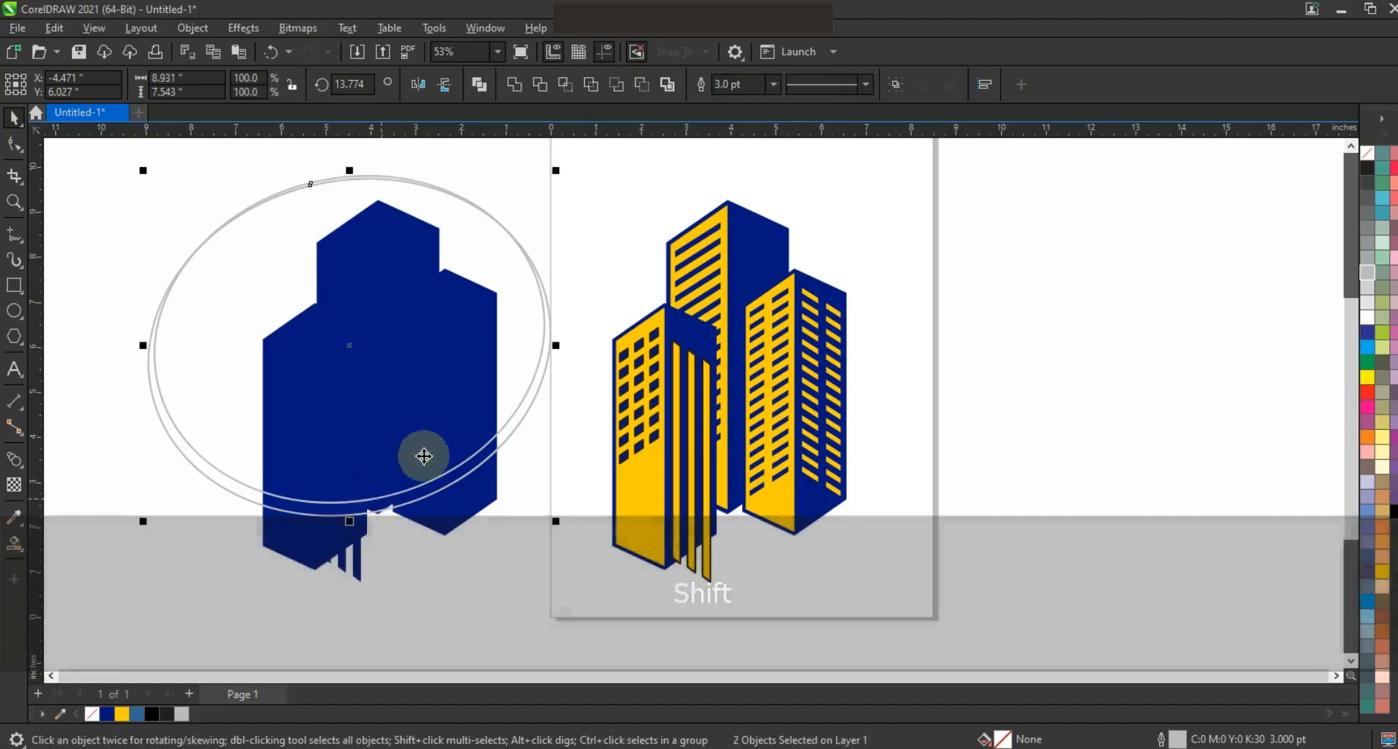
drag(349, 522, 351, 503)
click(435, 564)
key(ctrl+z)
click(391, 503)
drag(550, 340, 562, 340)
Trim one ellipse with the other, delete the leftovers to keep only the lower crescent, and fill it with light grey.
shift+click(543, 341)
scroll(543, 342, up, 1)
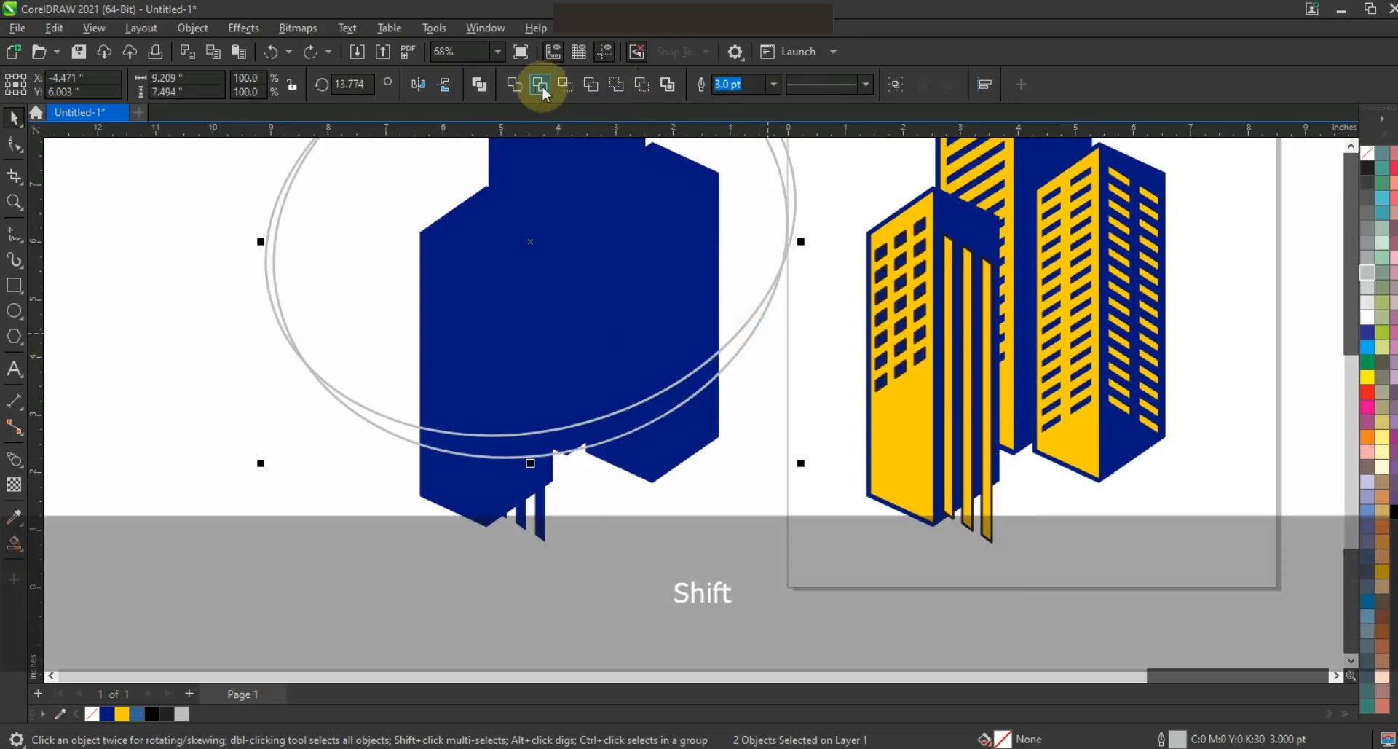
click(540, 84)
click(178, 355)
click(791, 262)
key(Delete)
click(766, 296)
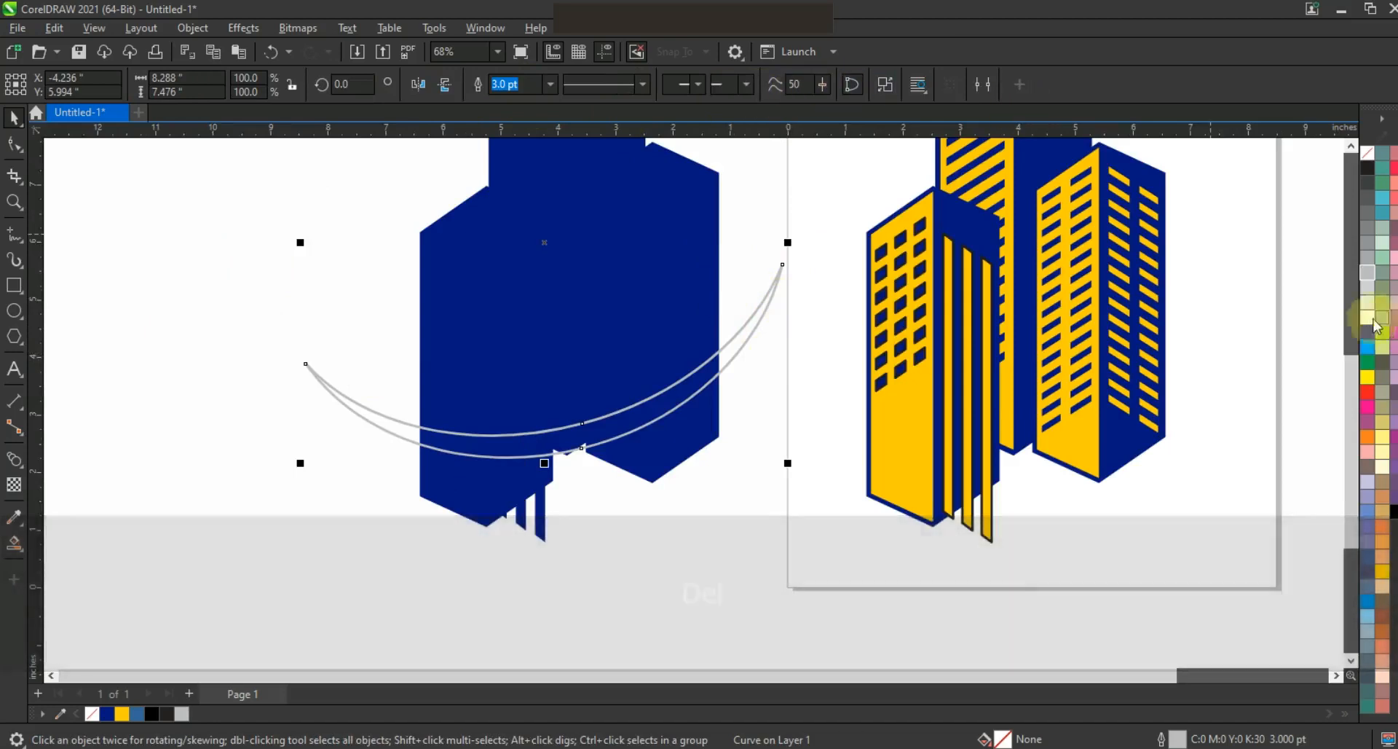
click(1367, 305)
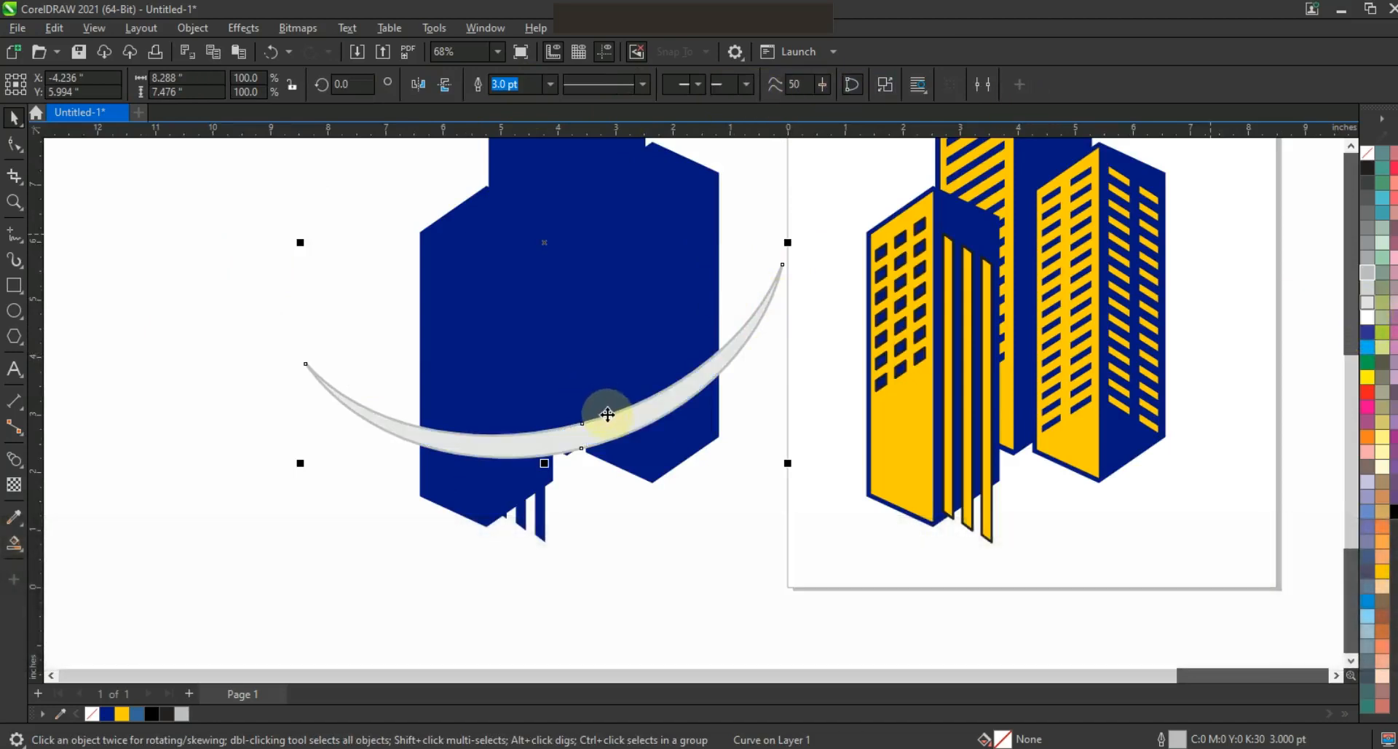
Delete the nodes of the stray arc above the silhouette so only the lower crescent remains.
shift+click(499, 474)
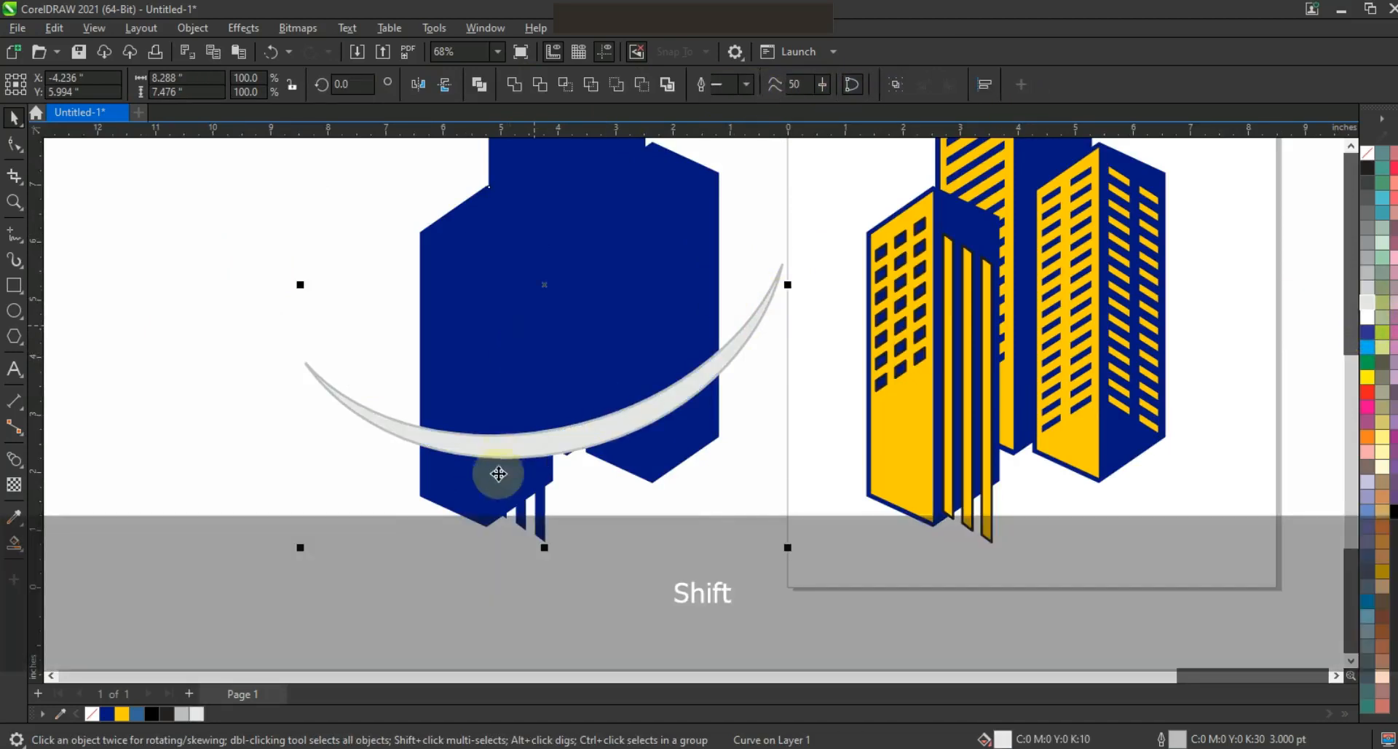
key(F3)
click(551, 224)
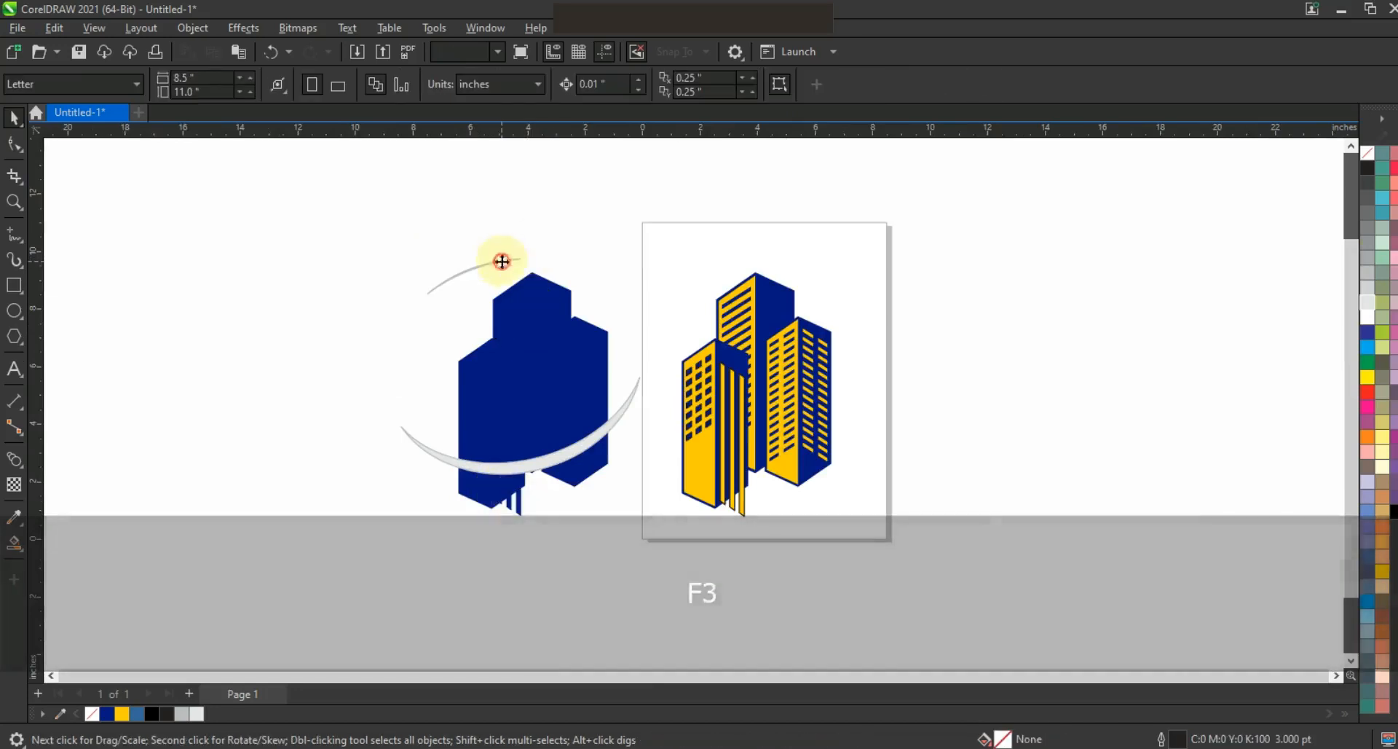
click(502, 261)
click(14, 144)
drag(413, 235, 533, 304)
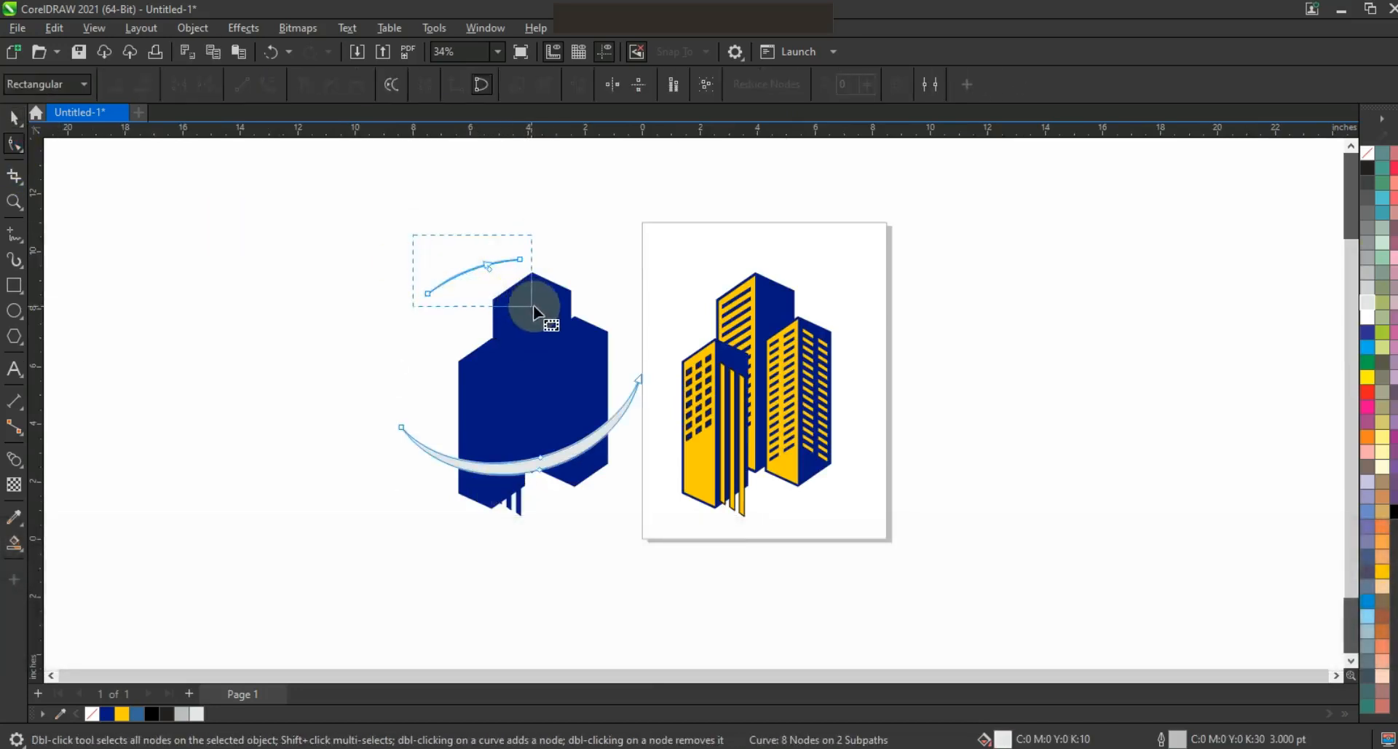
key(Delete)
Trim the silhouette with the crescent, break it apart and delete the pieces below the crescent.
click(14, 201)
drag(389, 246, 876, 535)
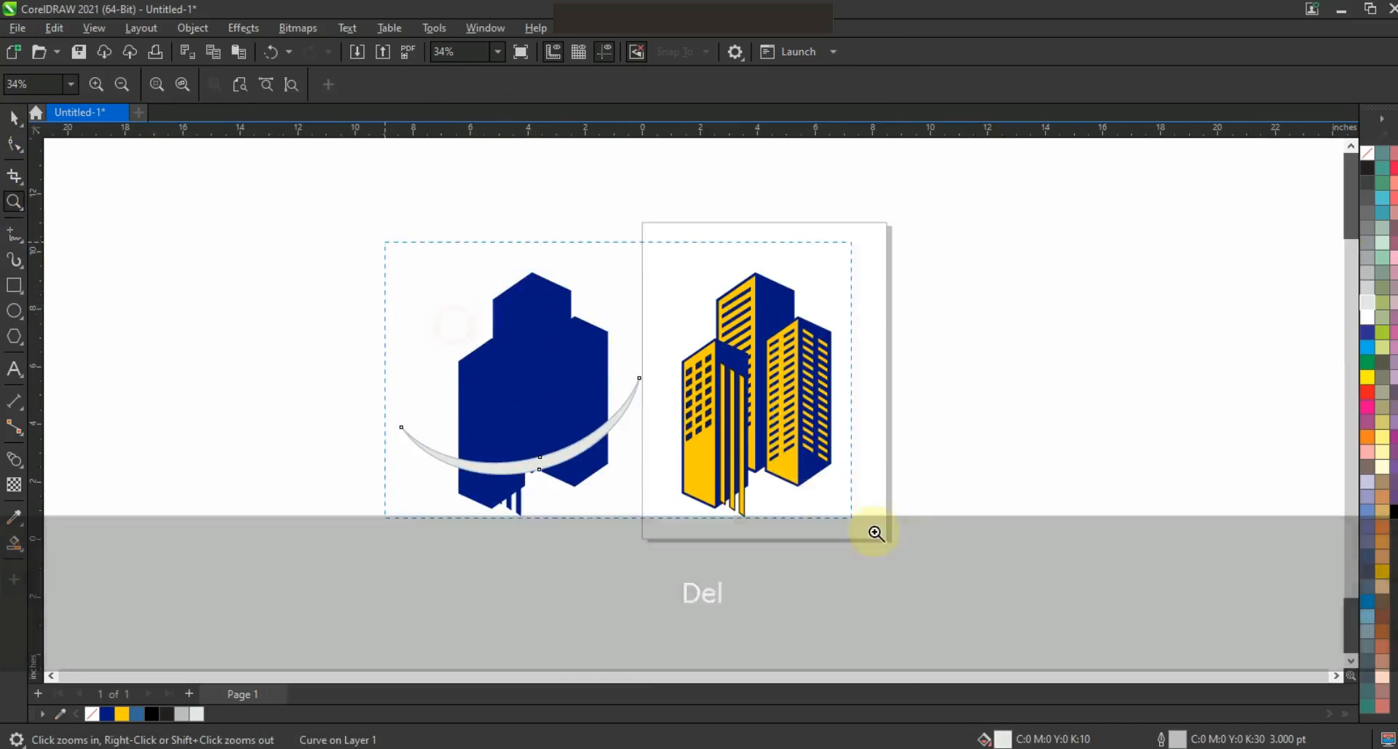
key(space)
click(351, 532)
shift+click(440, 409)
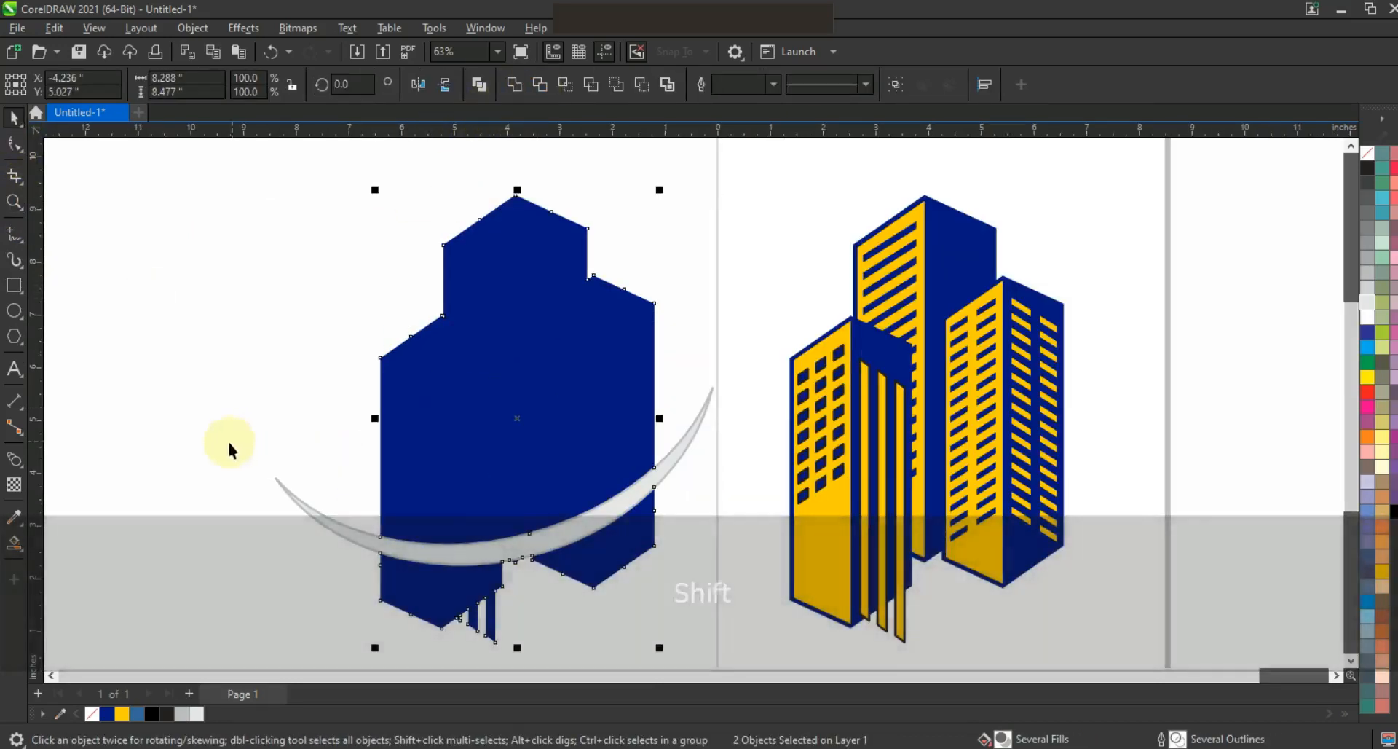
click(437, 612)
click(885, 84)
drag(337, 440, 656, 639)
key(Delete)
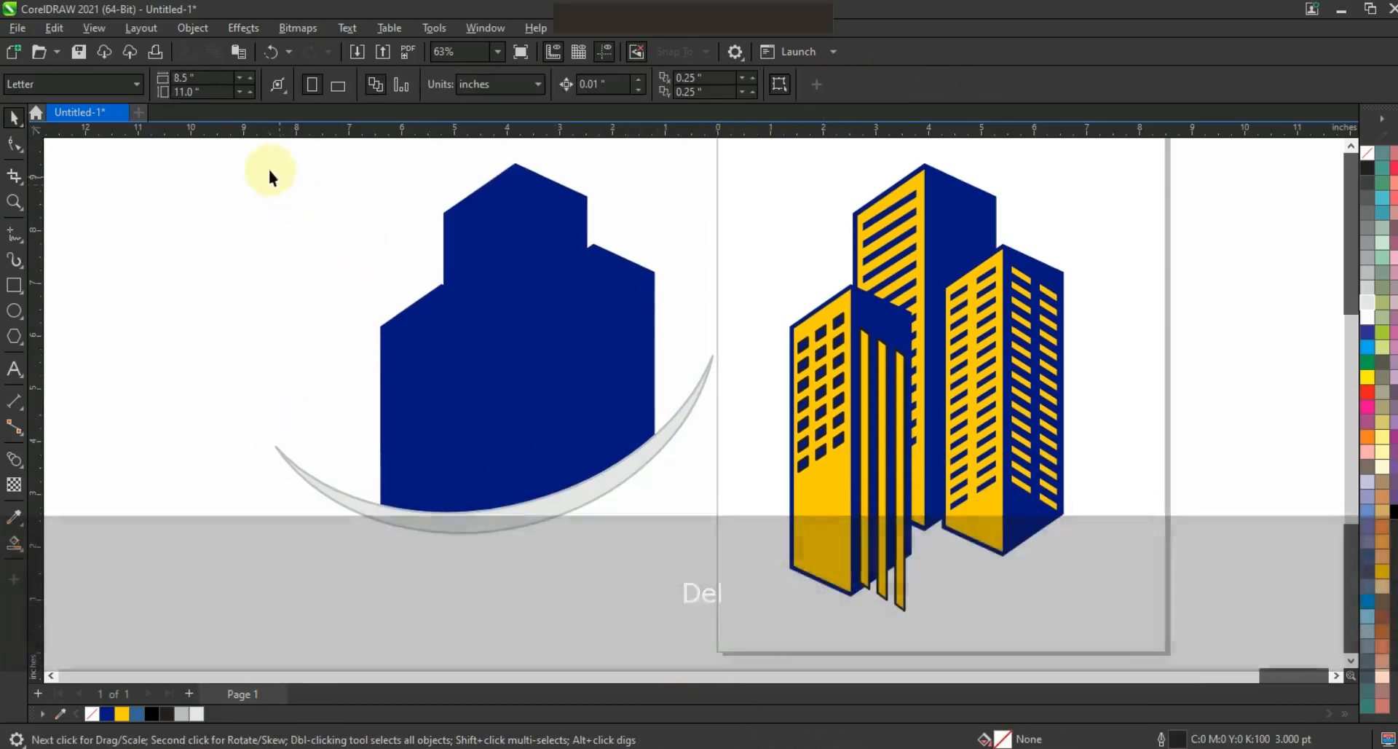
PowerClip both yellow window faces of the right tower inside its dark blue body.
drag(268, 149, 686, 554)
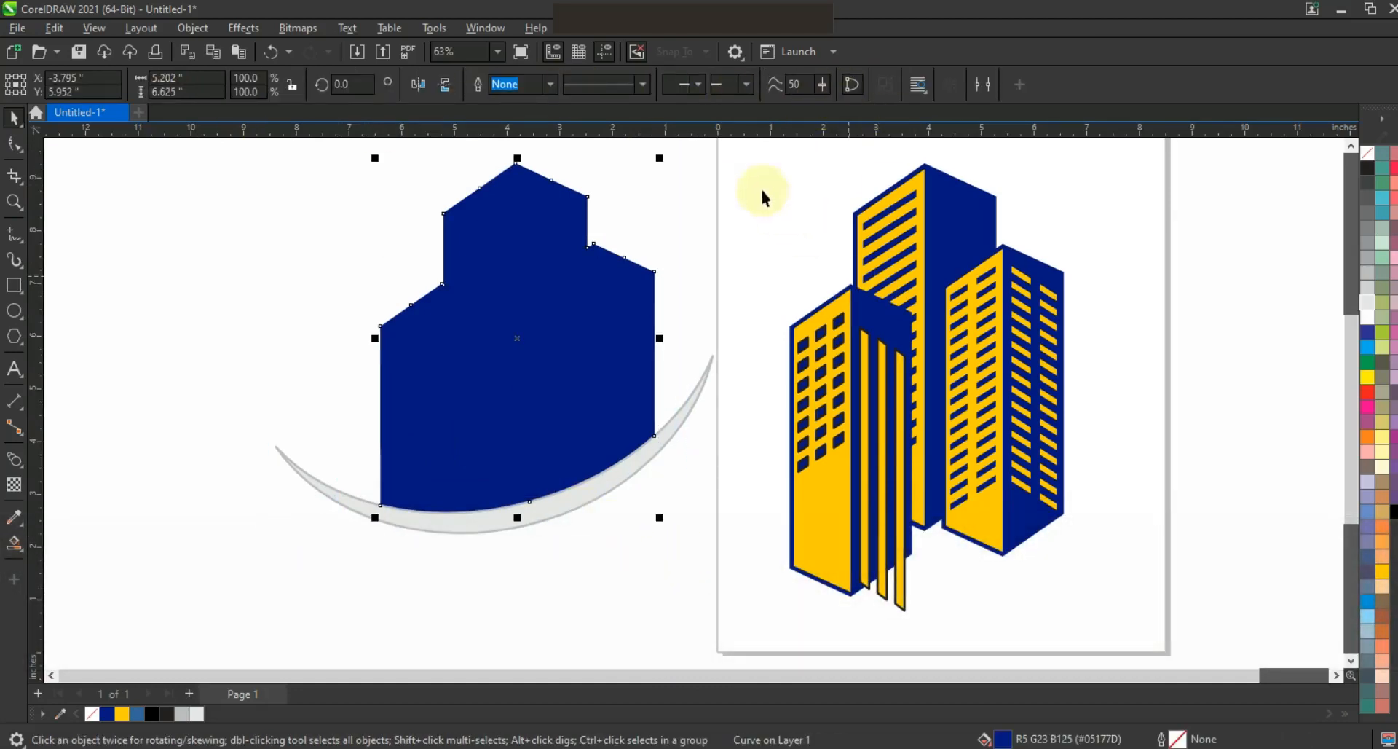
drag(1072, 608, 1092, 617)
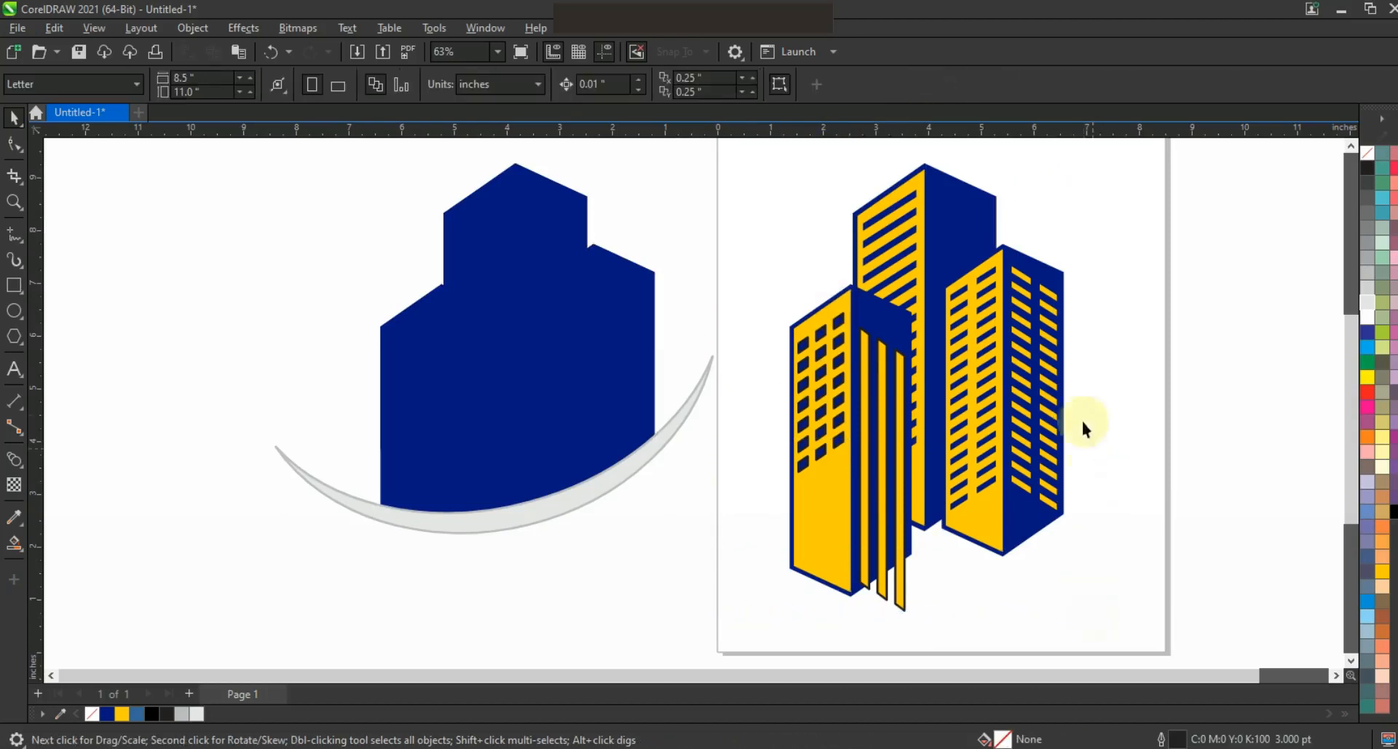
click(1050, 299)
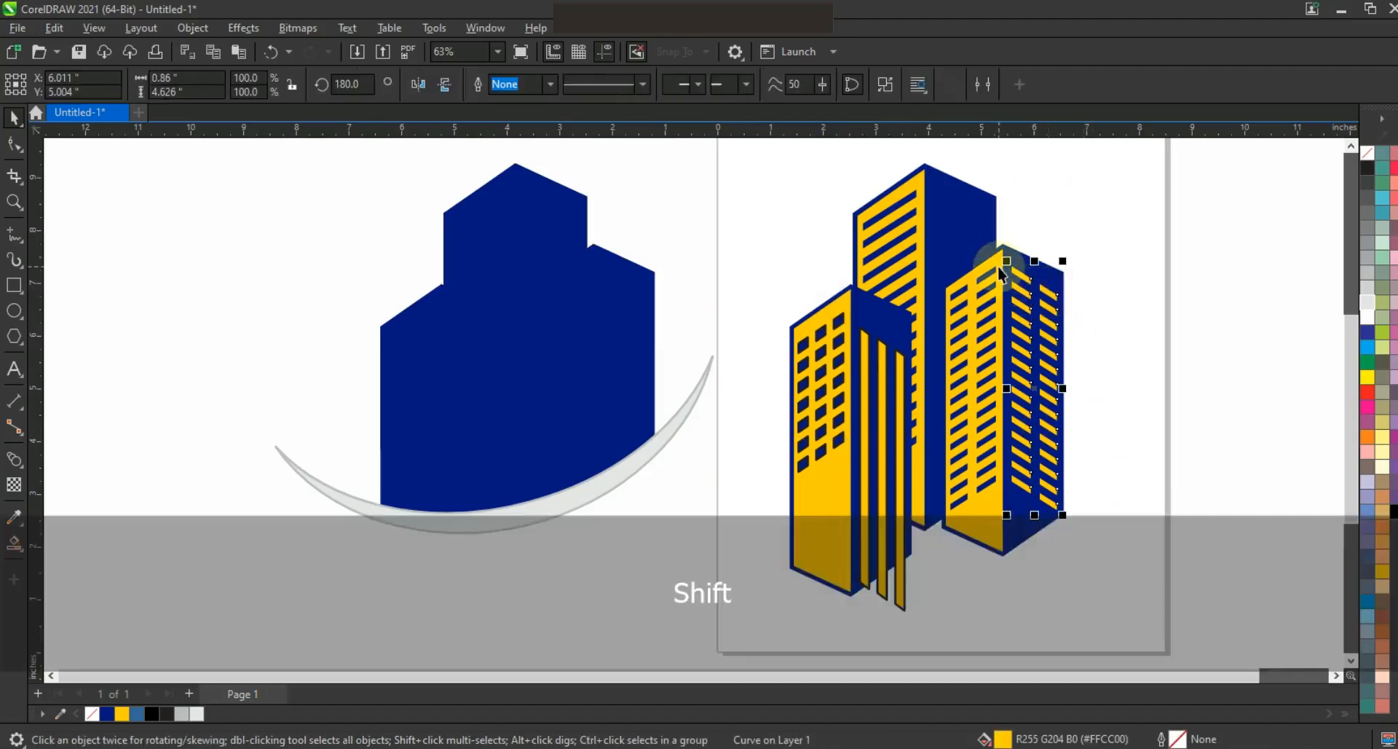
shift+click(993, 266)
right_click(999, 263)
click(1069, 494)
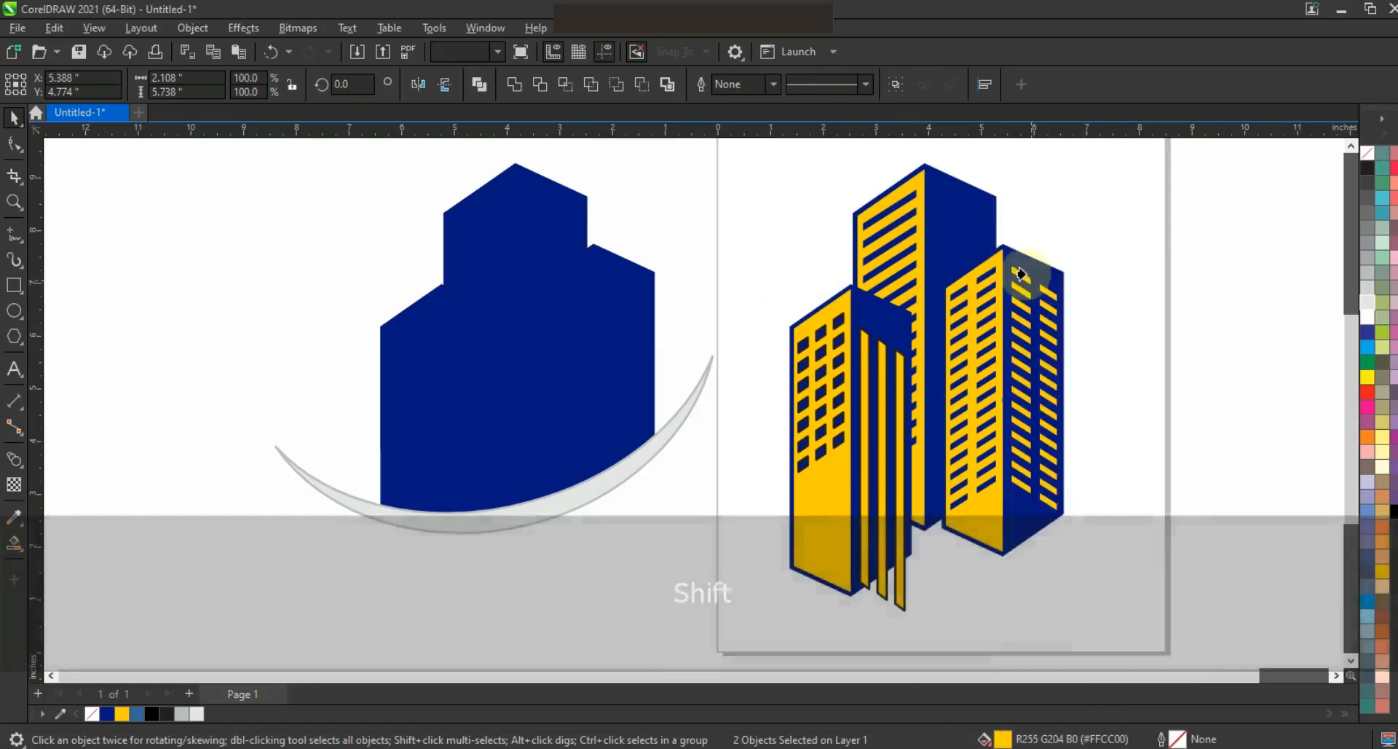
click(932, 271)
PowerClip the yellow striped face of the tall back tower inside its dark blue body.
click(919, 261)
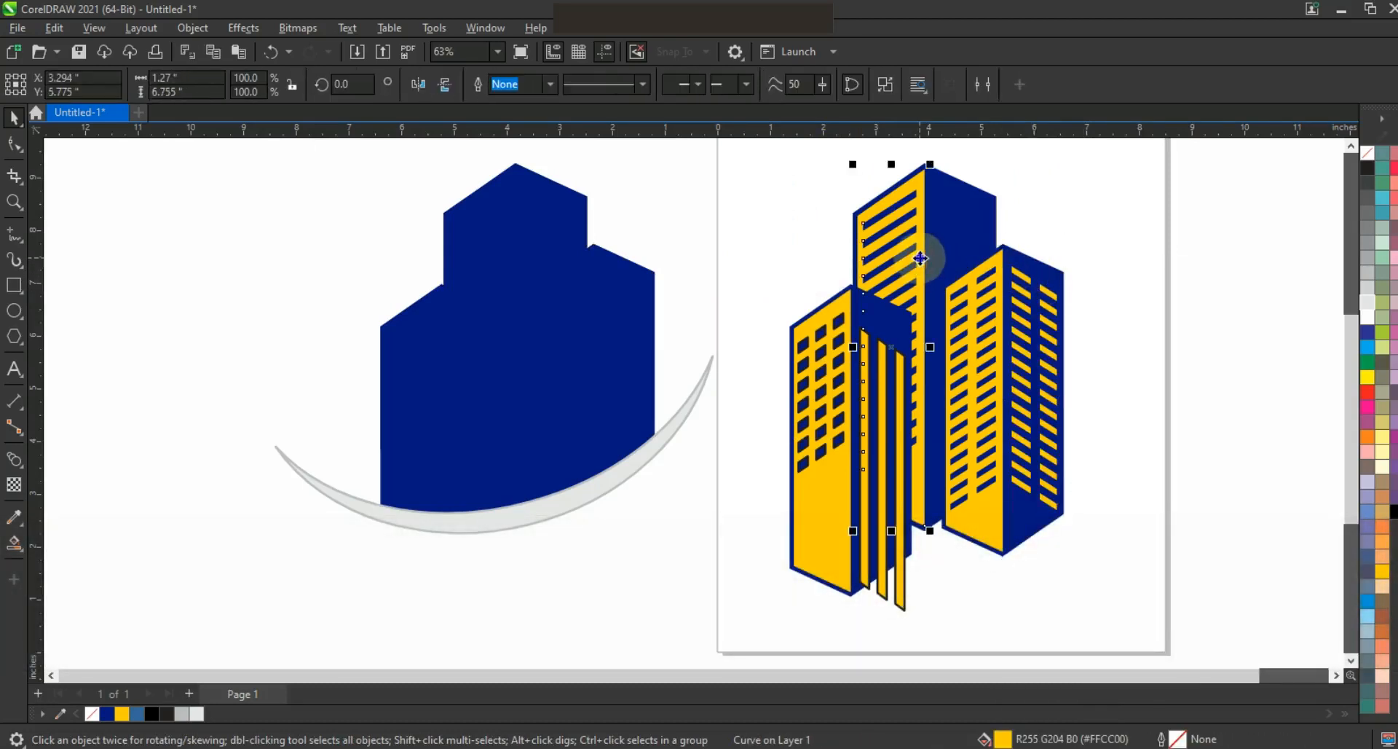
right_click(922, 257)
click(978, 450)
click(938, 230)
PowerClip the front tower's vertical yellow stripes inside its dark blue side so their overhanging lower ends are hidden.
click(889, 383)
shift+click(884, 320)
right_click(852, 346)
click(927, 490)
click(876, 315)
click(1108, 233)
Group the windowed towers centred over the trimmed silhouette and PowerClip the group inside it.
drag(1089, 174, 887, 504)
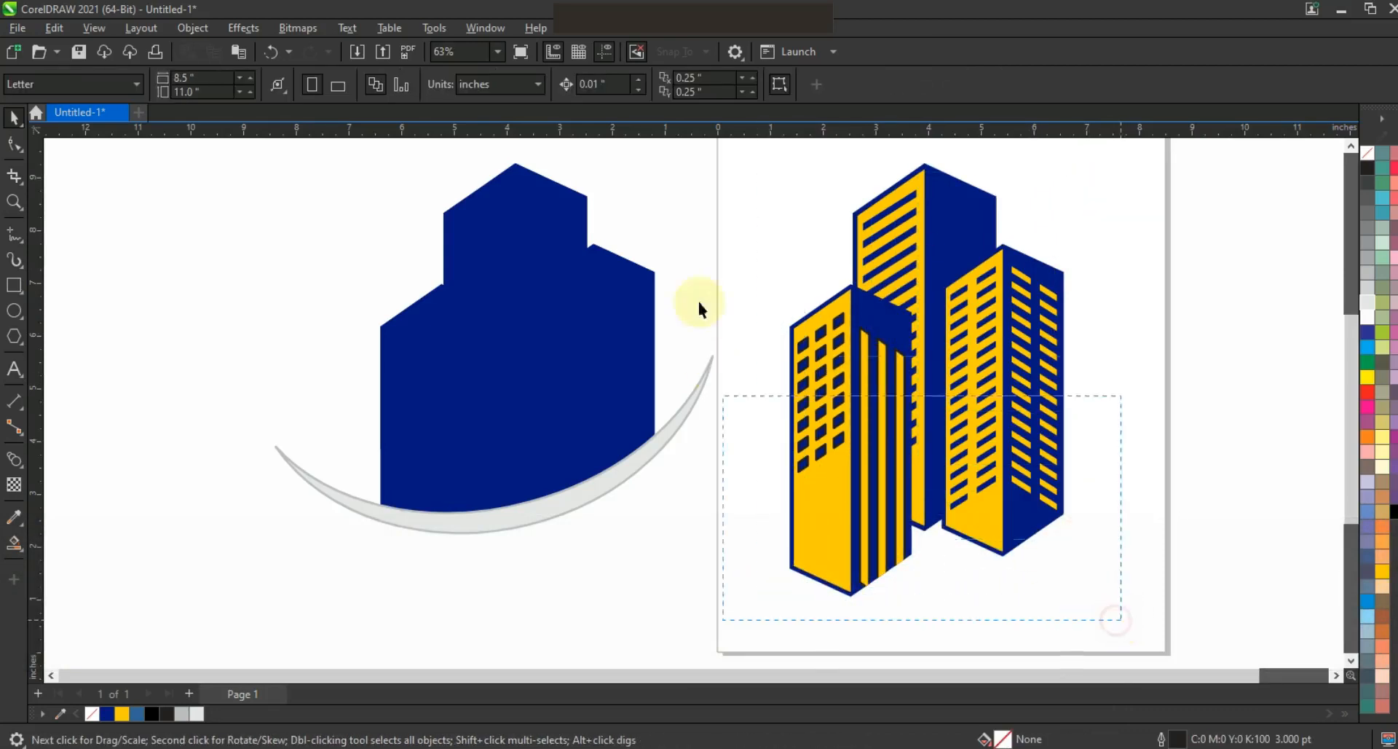
drag(737, 158, 739, 161)
key(ctrl+g)
shift+click(619, 287)
key(c)
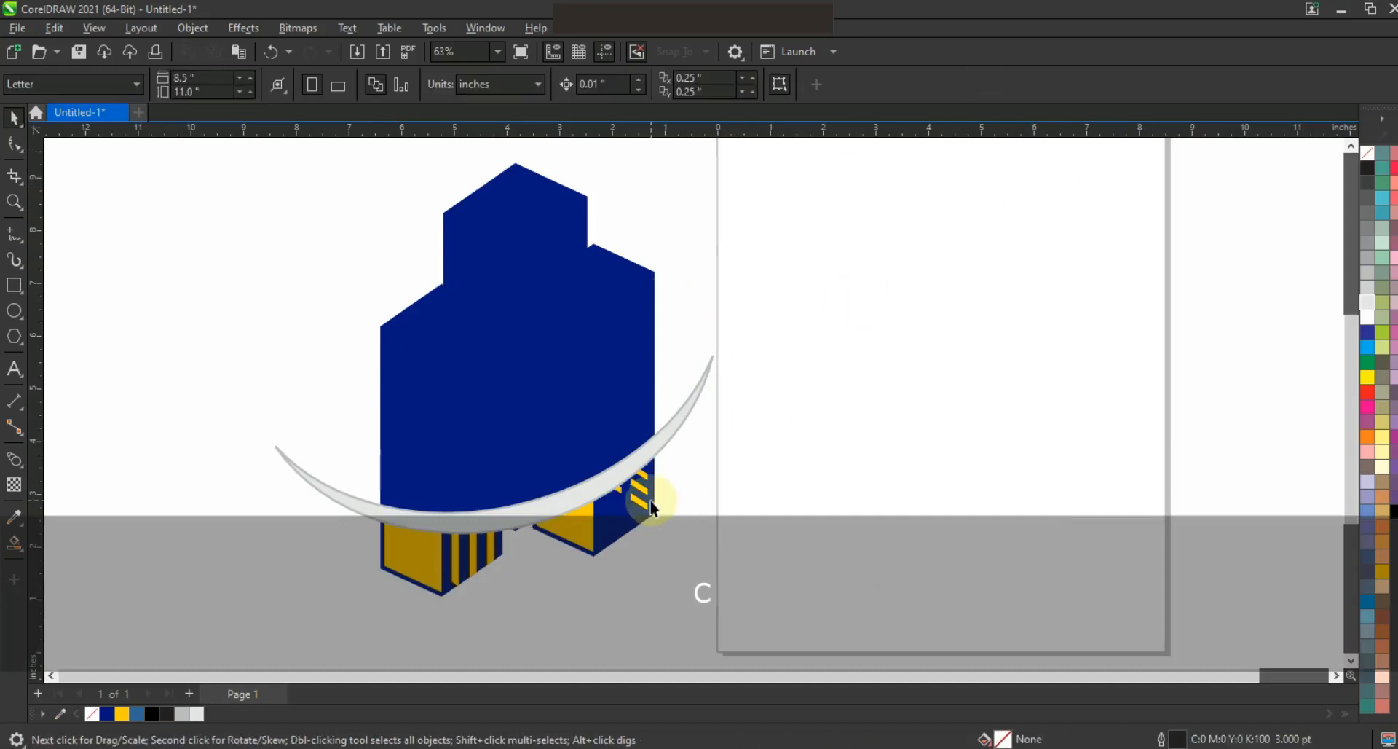
right_click(653, 486)
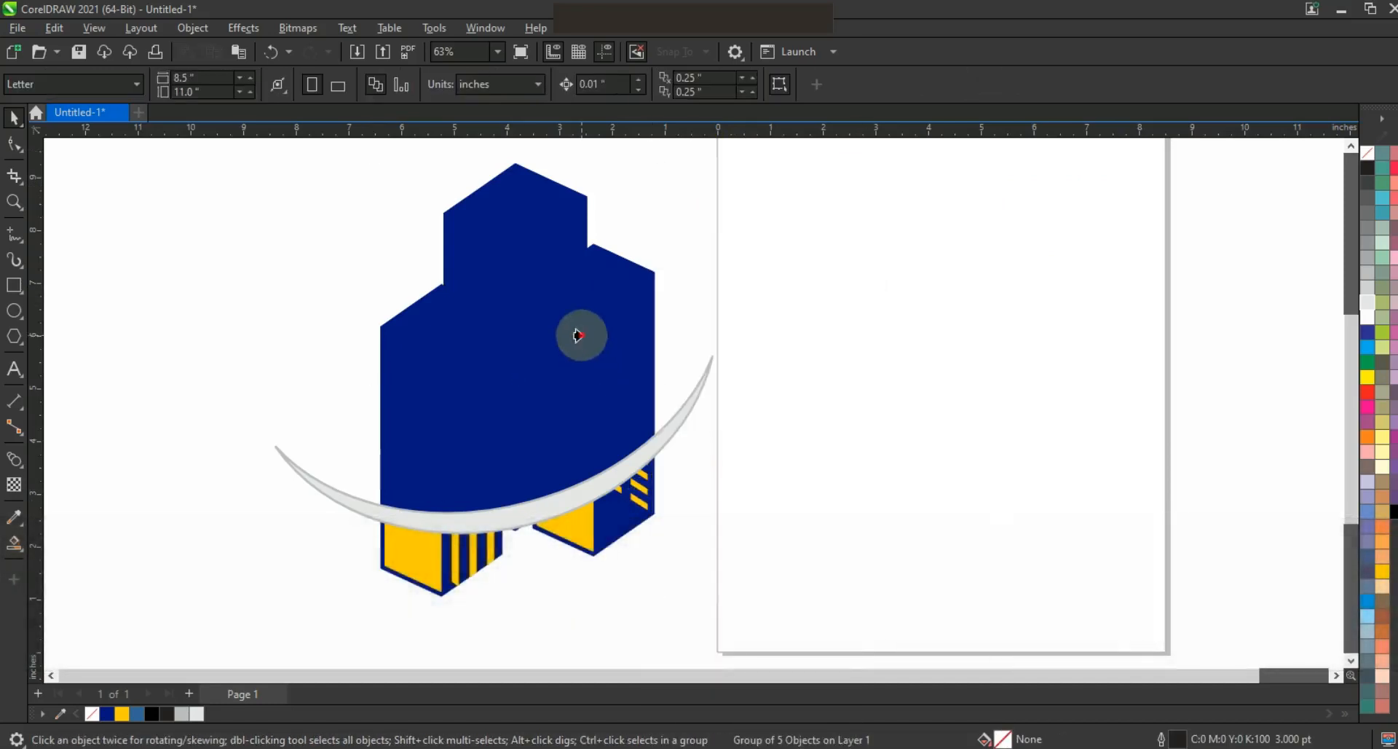
click(578, 330)
Fill the crescent with the logo's dark blue and remove the outline from the crescent and the tower silhouette.
click(549, 518)
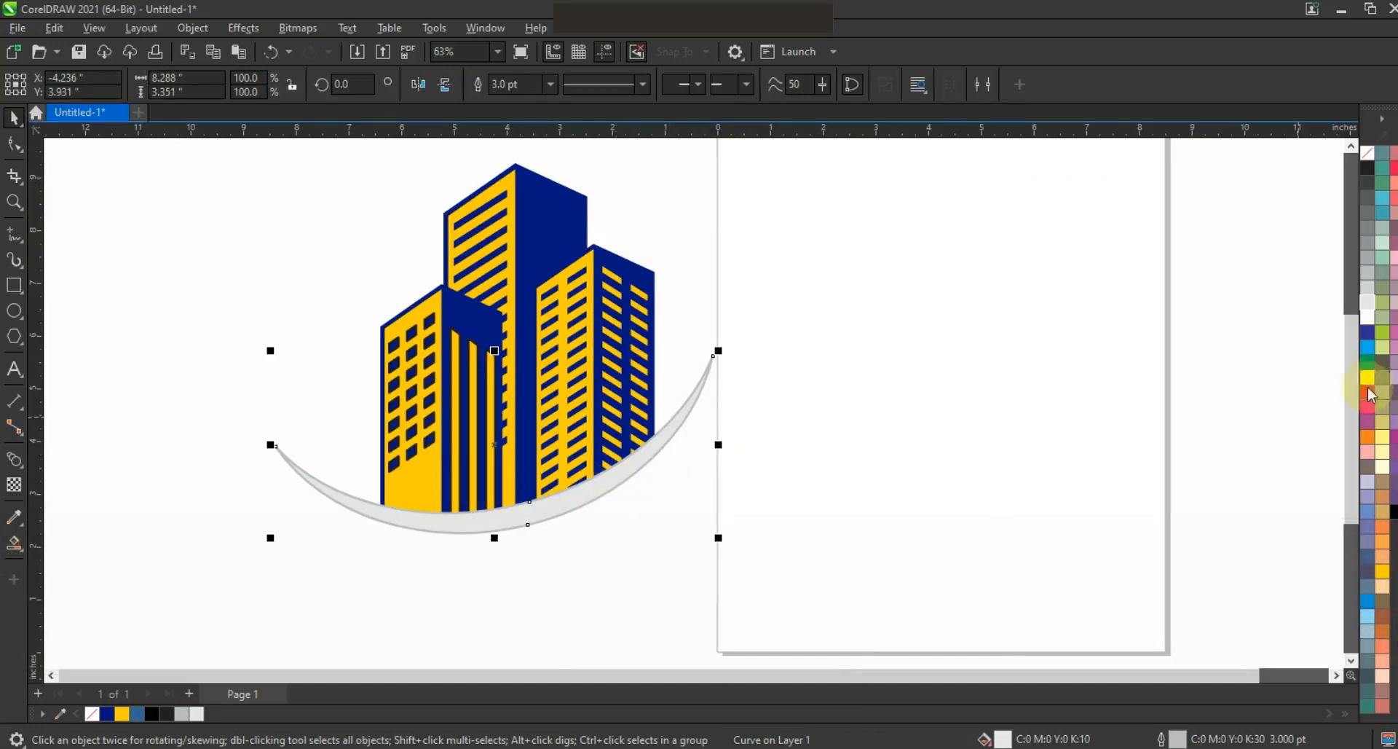
click(108, 717)
drag(770, 568, 271, 240)
drag(235, 162, 234, 161)
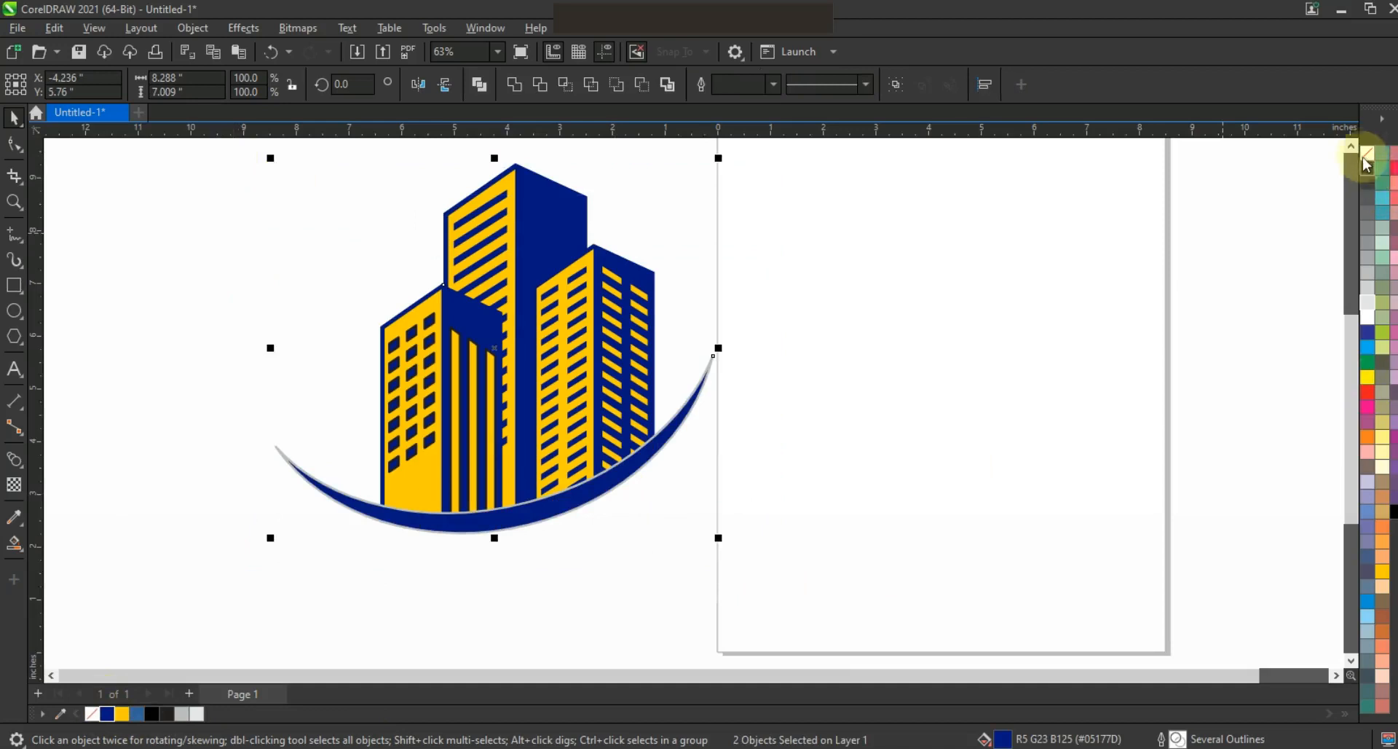
right_click(1367, 166)
Move the complete logo onto the page and zoom in on it to inspect the result.
drag(544, 415, 931, 405)
drag(1106, 526, 1020, 510)
key(F3)
click(925, 533)
drag(801, 342, 1085, 546)
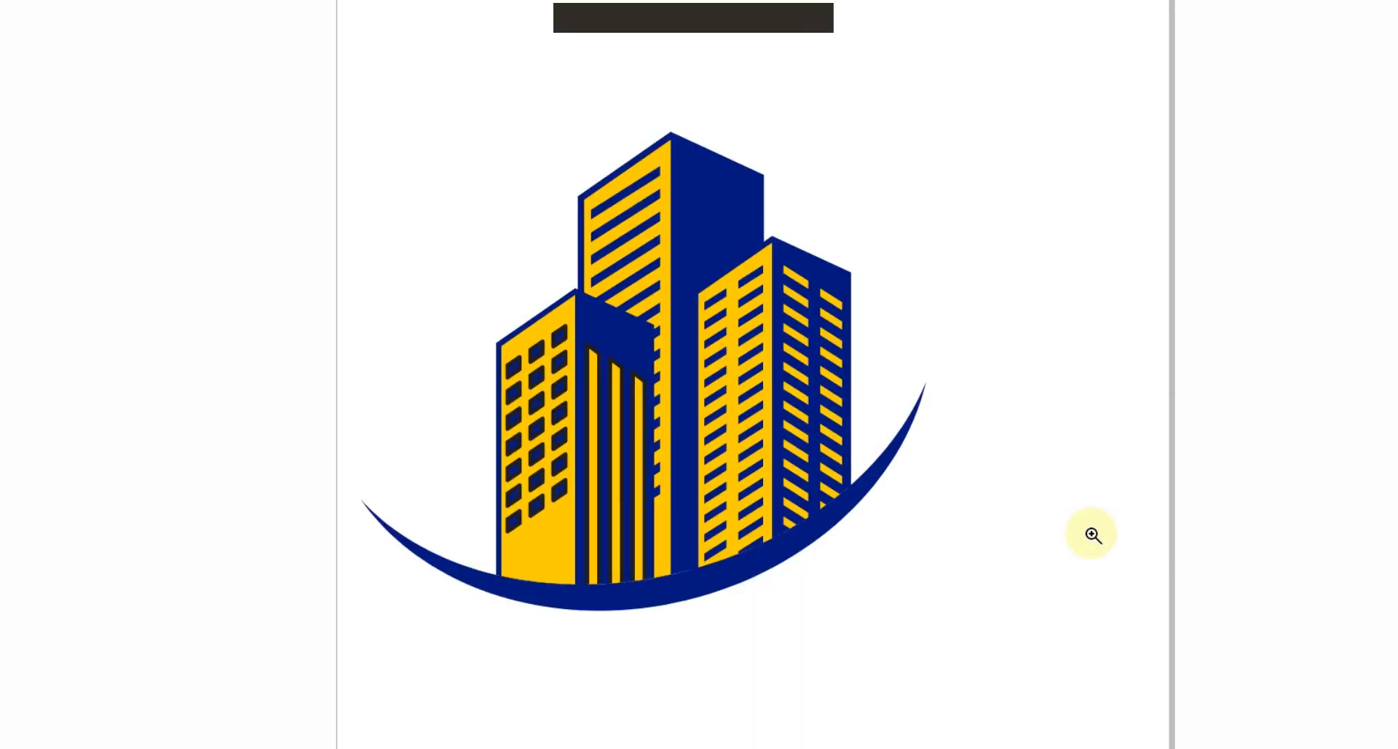